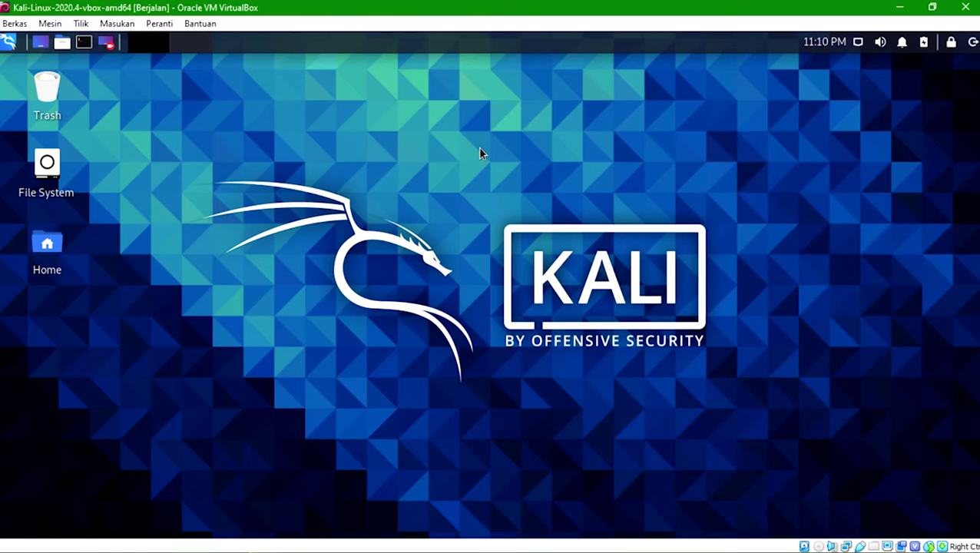
Step: Launch Burp Suite, dismiss the update notice and start a temporary project with Burp defaults
left_click(8, 42)
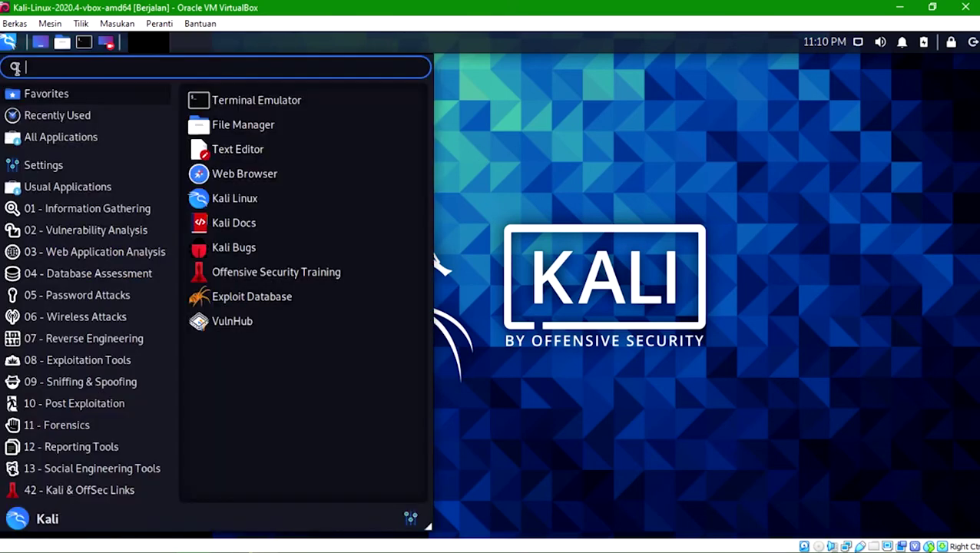
type("burp")
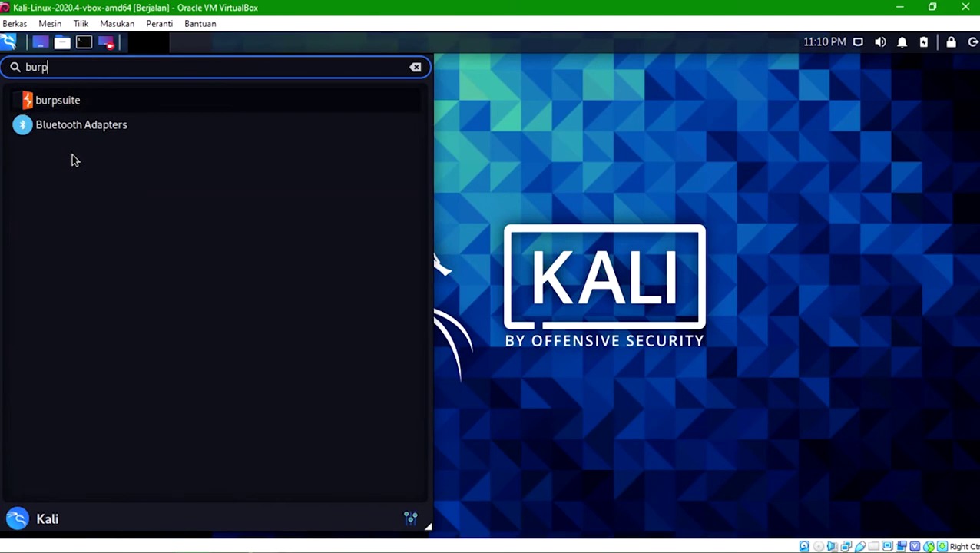
left_click(58, 101)
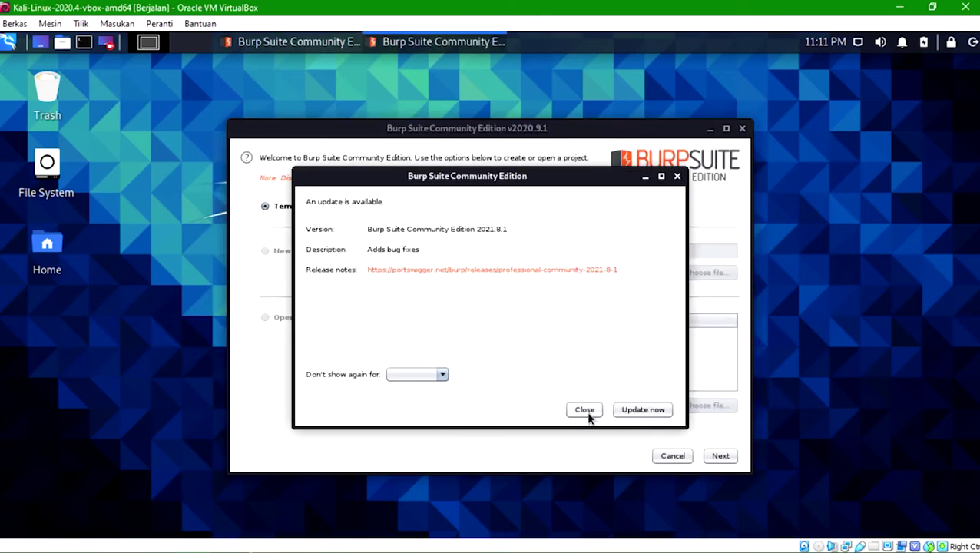
left_click(584, 410)
left_click(728, 458)
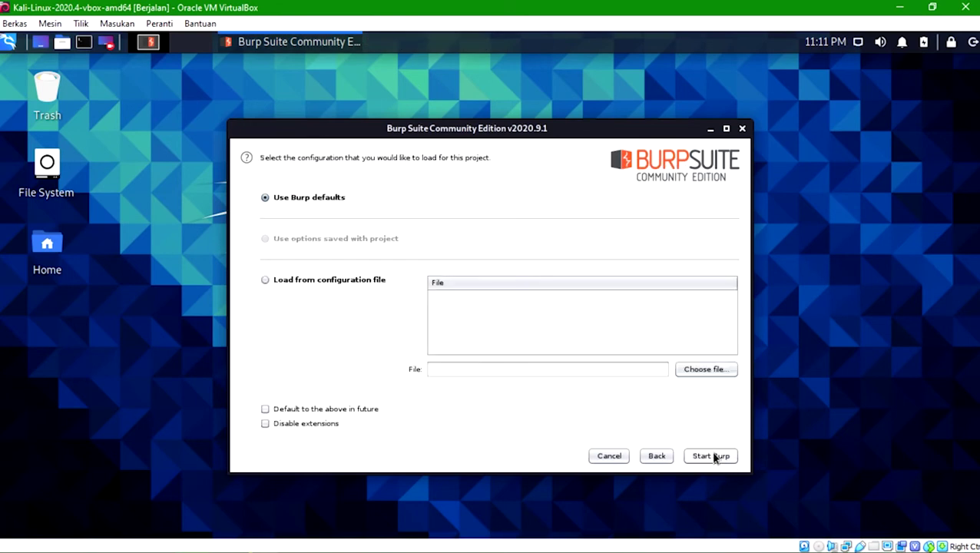
left_click(718, 458)
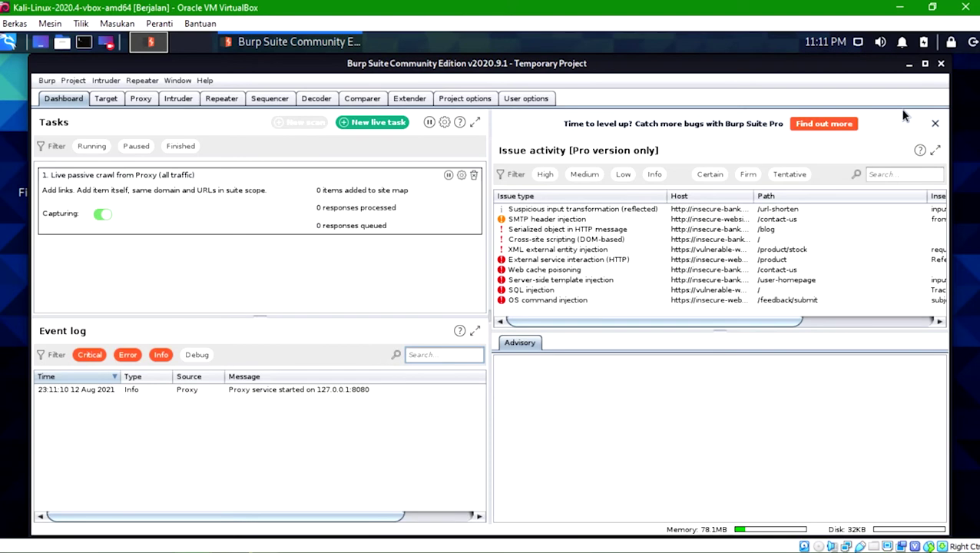
Step: View the proxy's HTTP history and turn off request interception
left_click(140, 99)
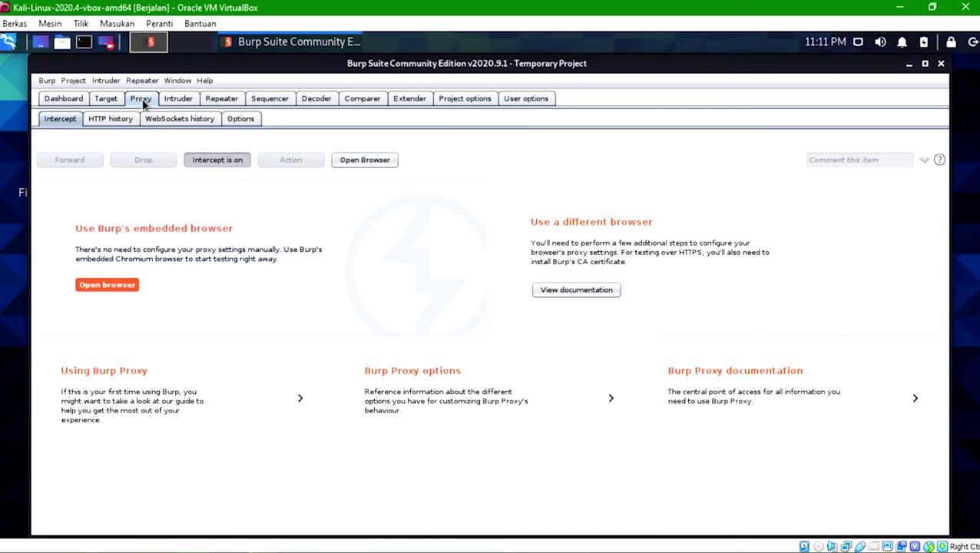
left_click(110, 123)
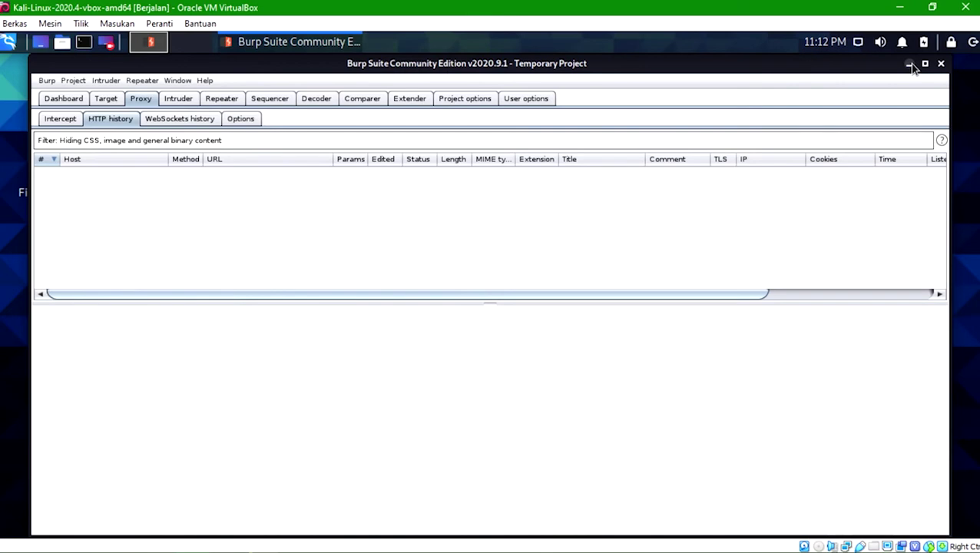
left_click(61, 120)
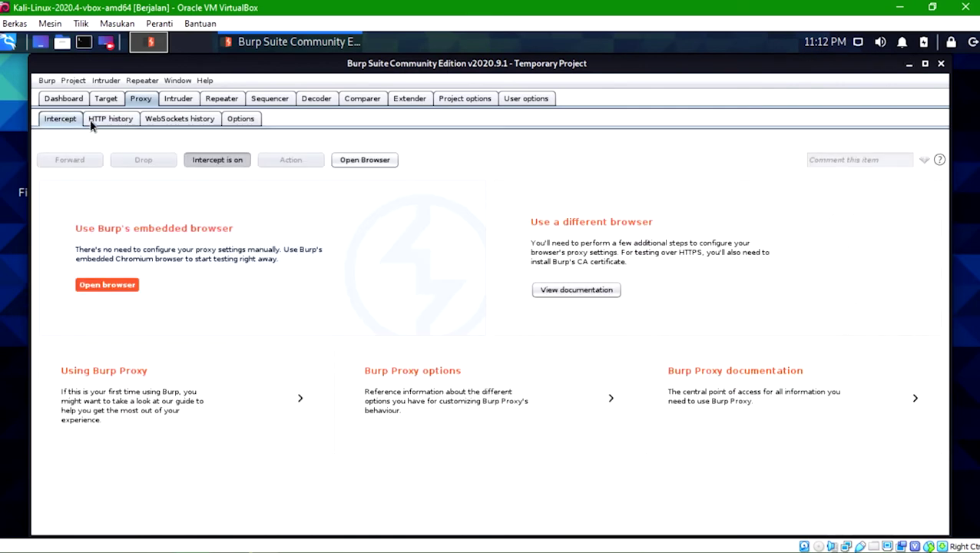
left_click(206, 161)
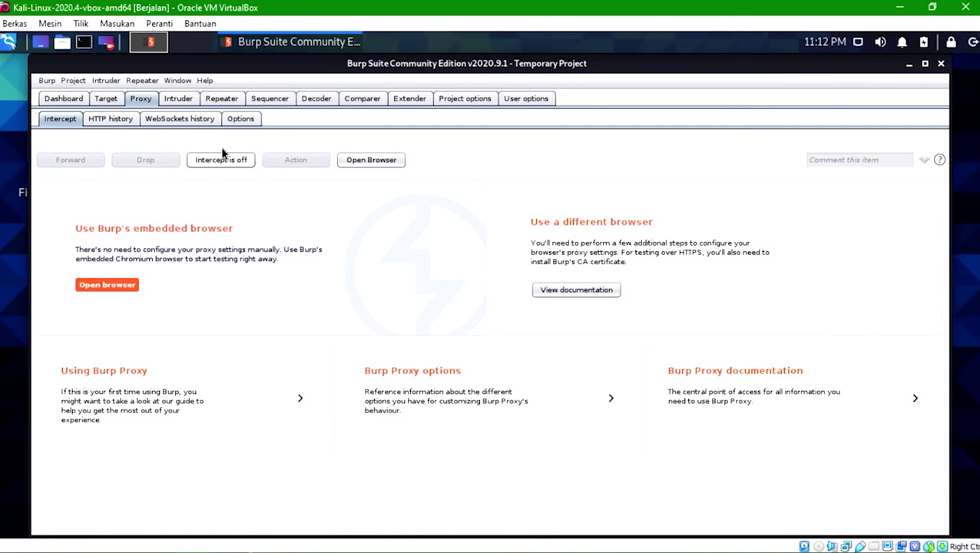
Step: Open the Firefox web browser from the Kali favorites while keeping Burp Suite running
left_click(909, 64)
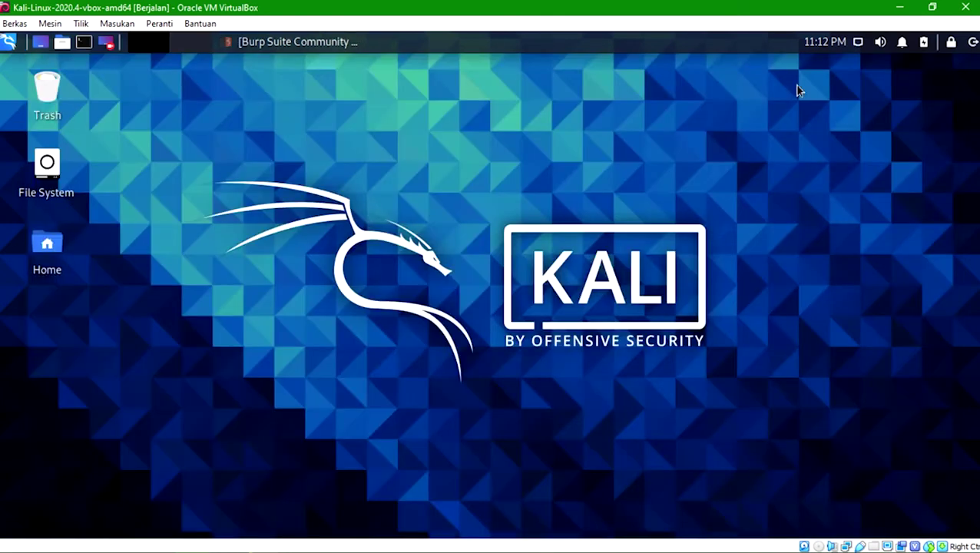
left_click(269, 44)
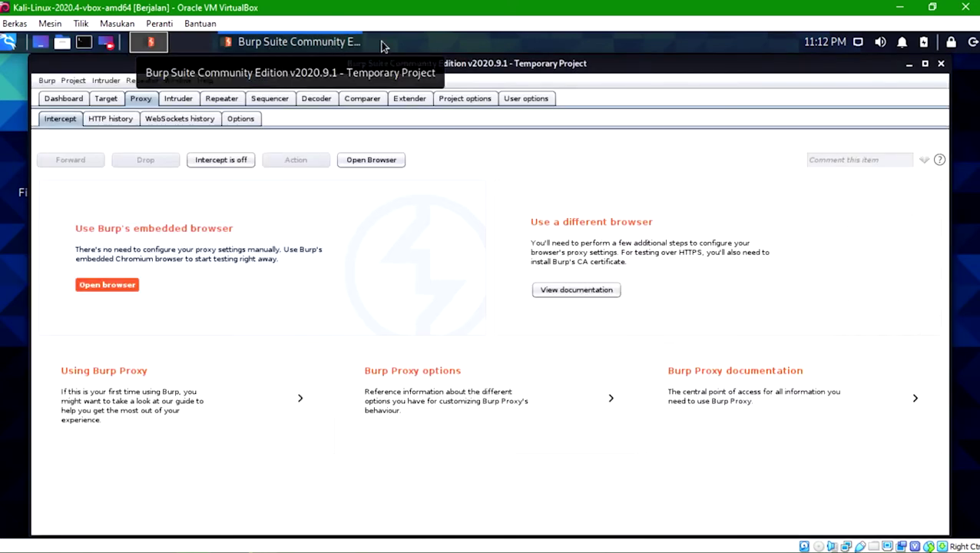
left_click(12, 45)
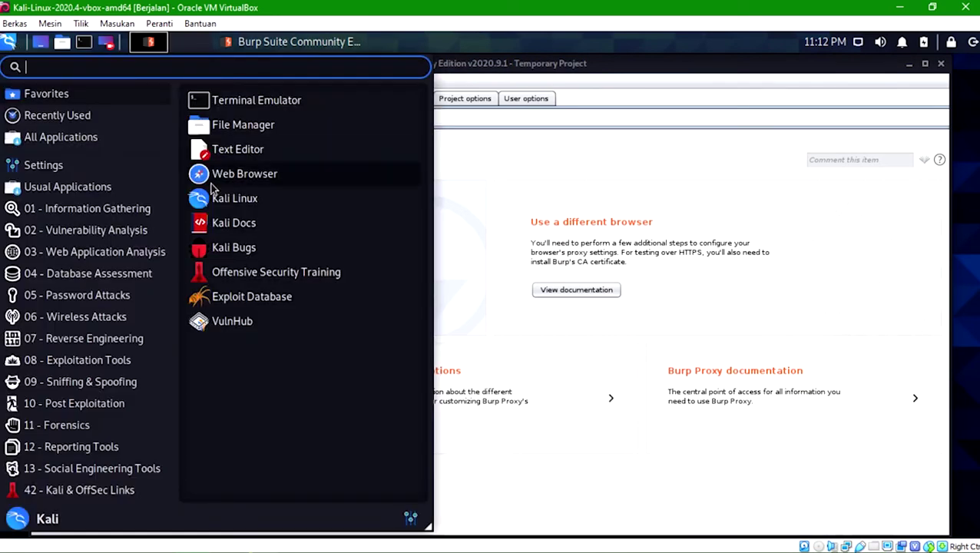
left_click(211, 181)
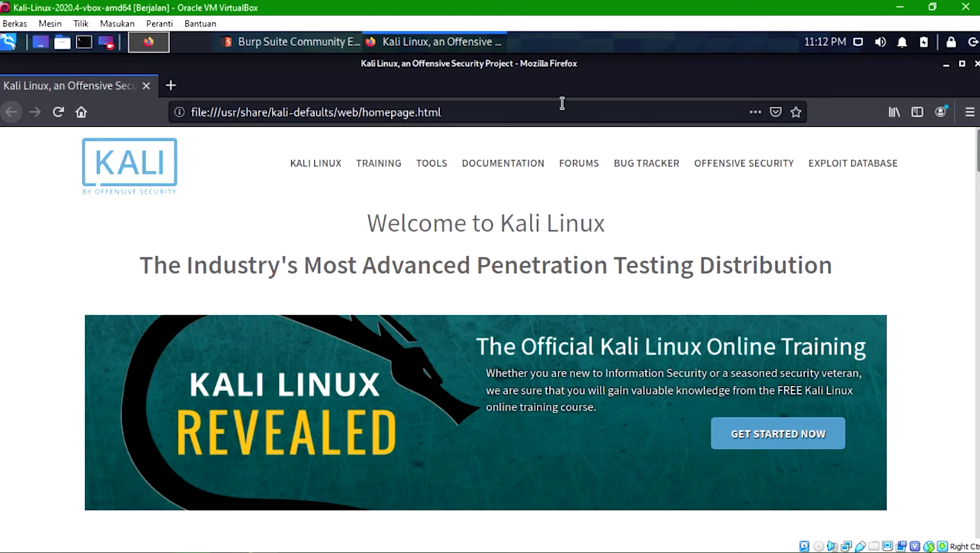
left_click(290, 42)
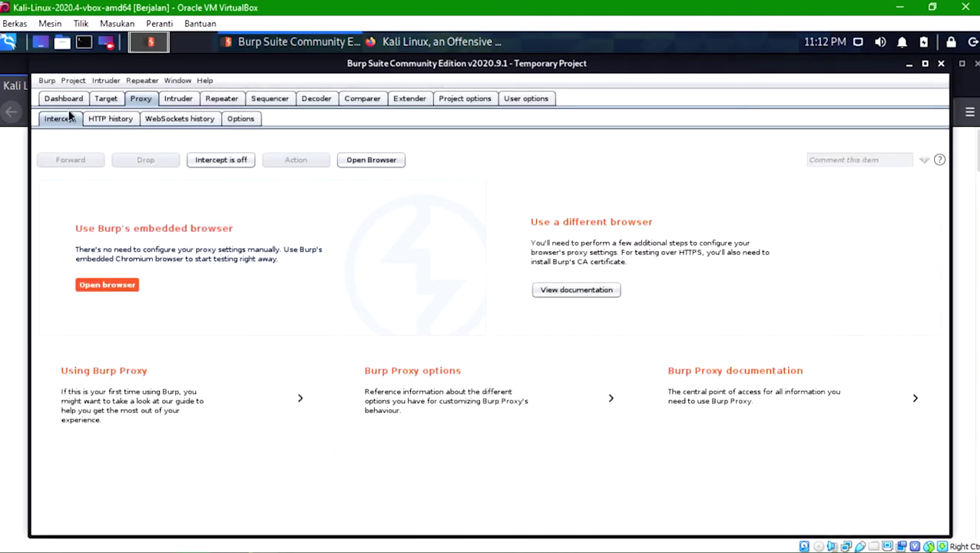
left_click(108, 119)
left_click(59, 120)
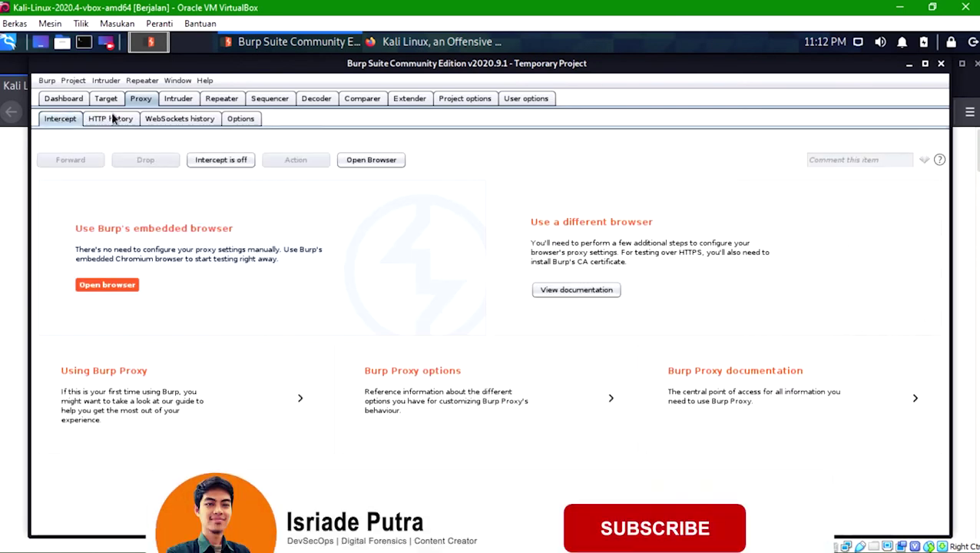
left_click(912, 65)
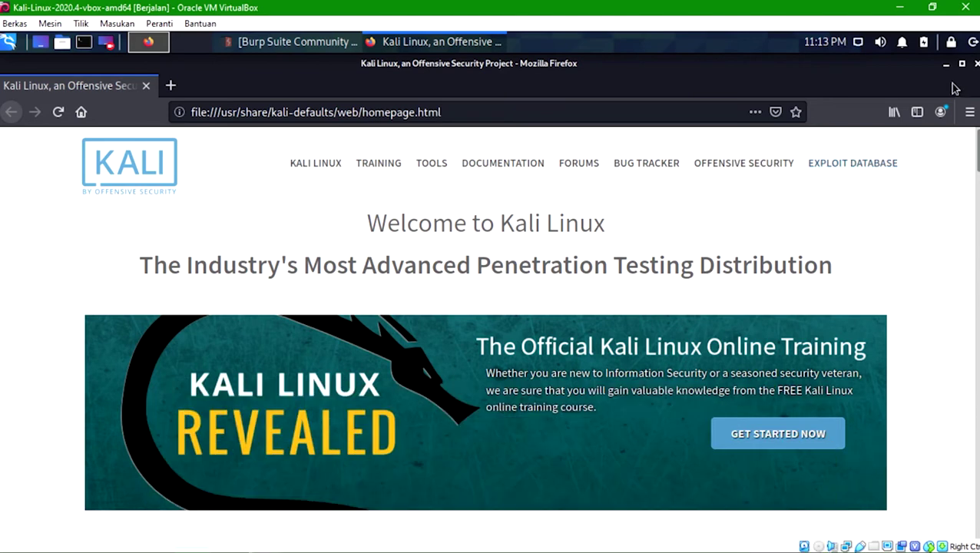
left_click(256, 42)
left_click(256, 42)
Step: Search the Firefox preferences for "set" and open the network connection settings
left_click(969, 113)
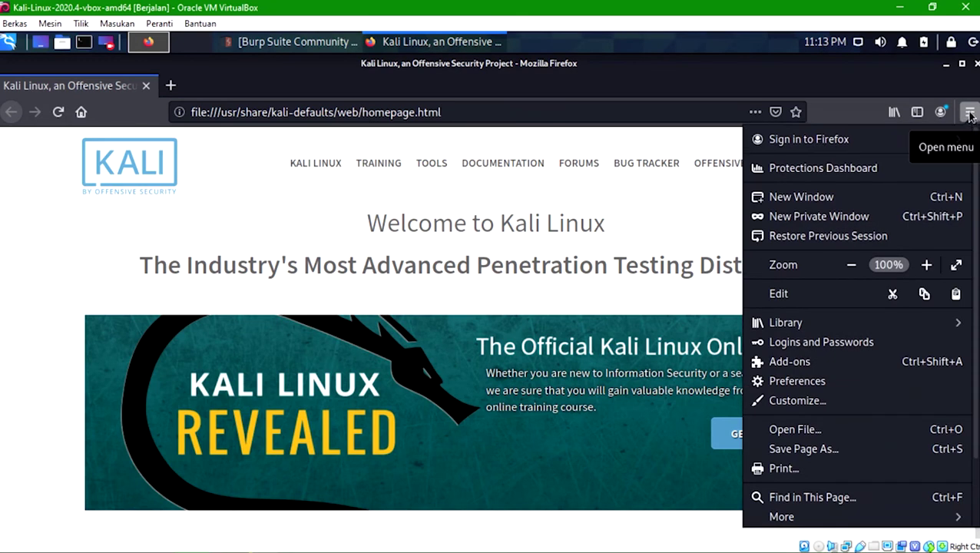
double_click(972, 114)
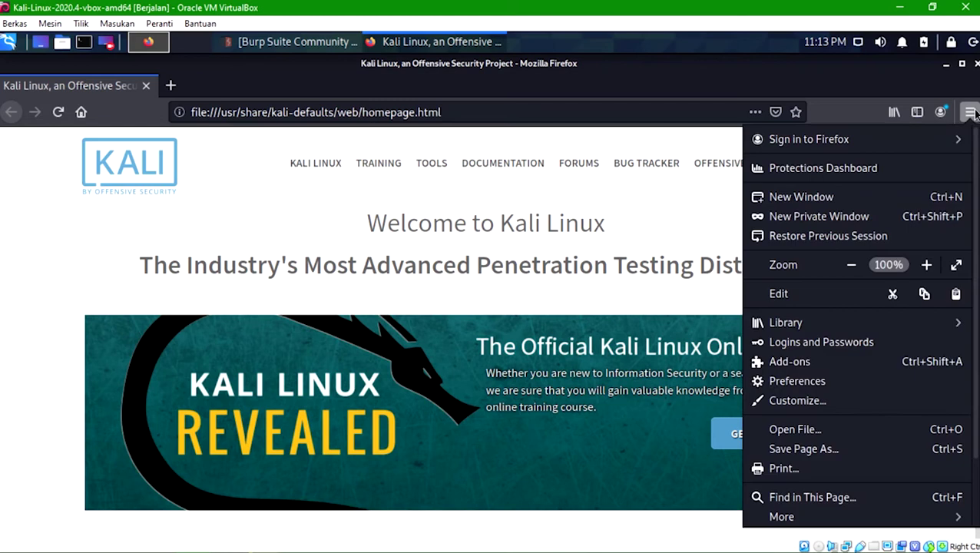
left_click(811, 387)
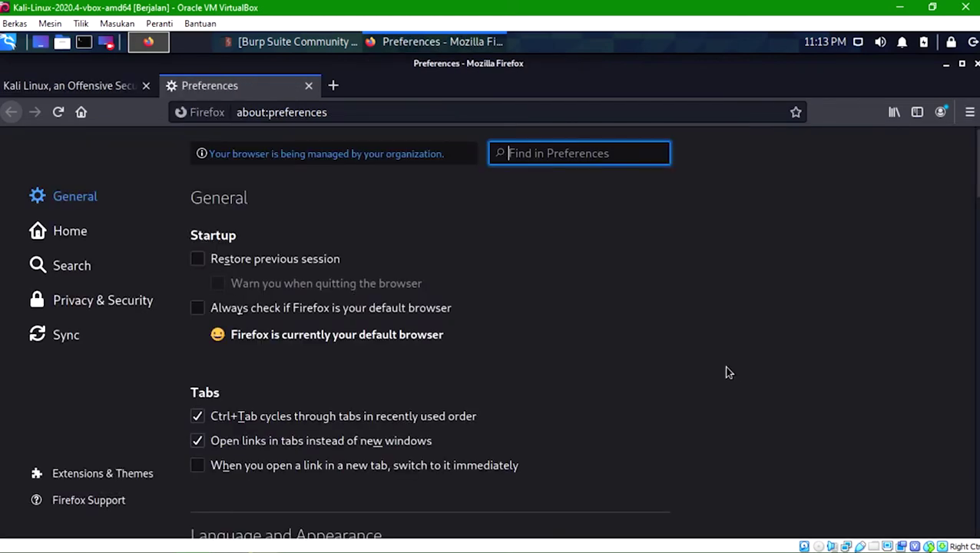
type("seti")
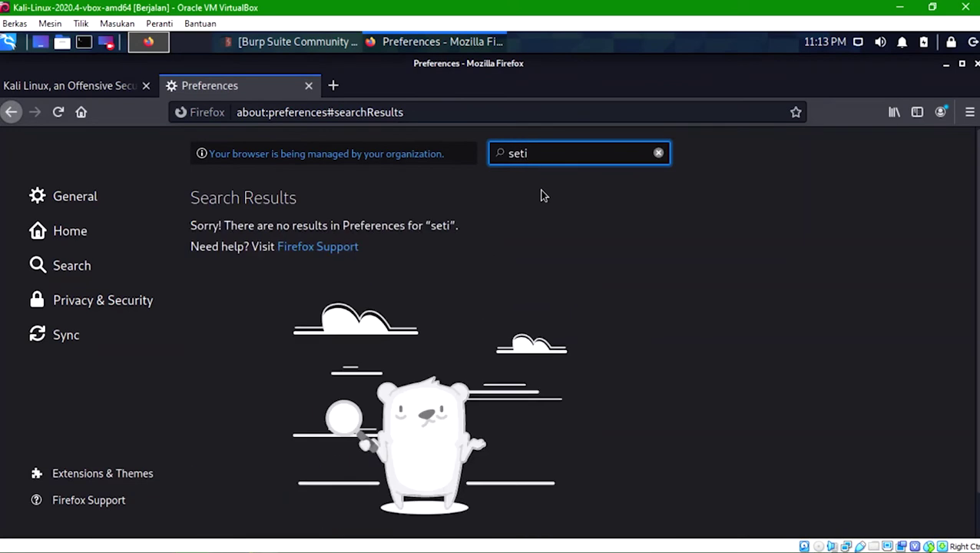
key("BackSpace")
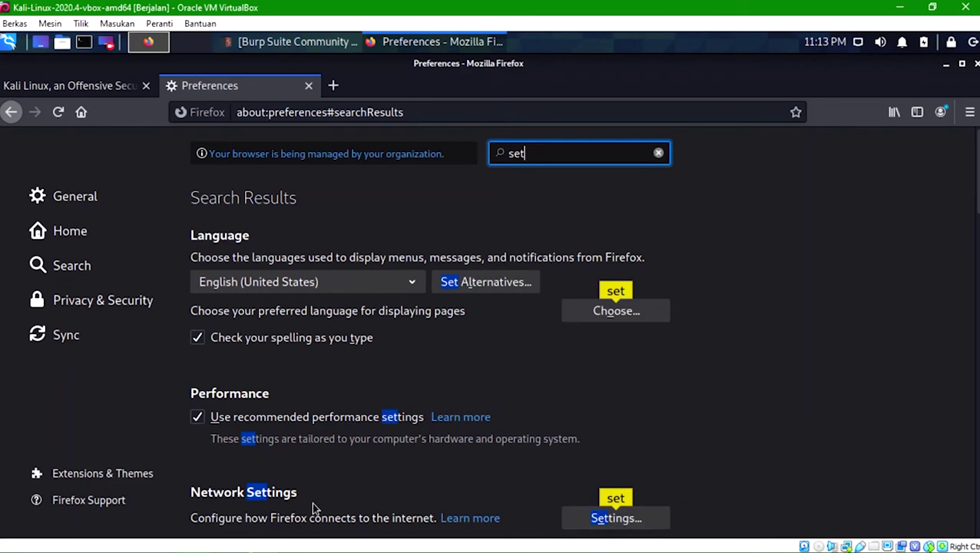
left_click(595, 519)
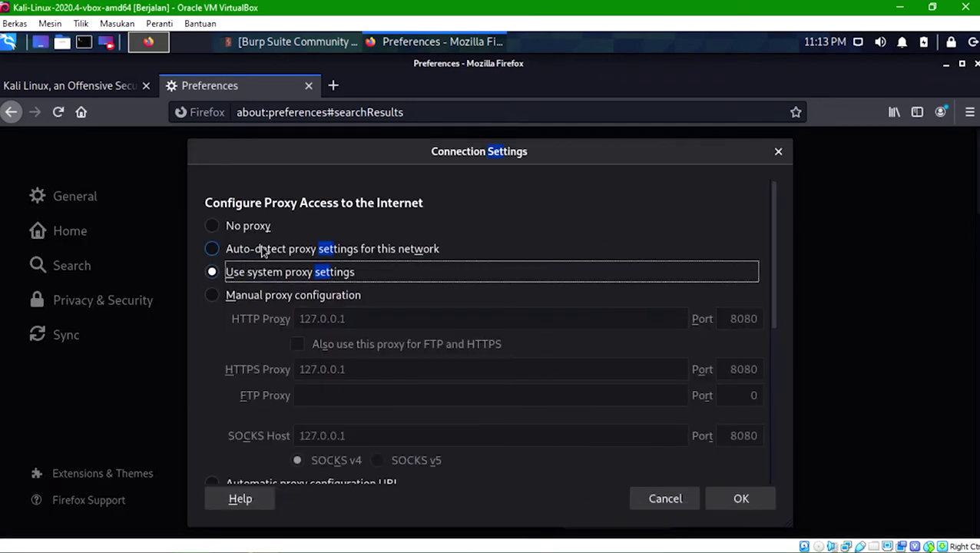
Step: Select manual proxy configuration and compare its address and port with the proxy service entry in Burp Suite's event log
left_click(234, 298)
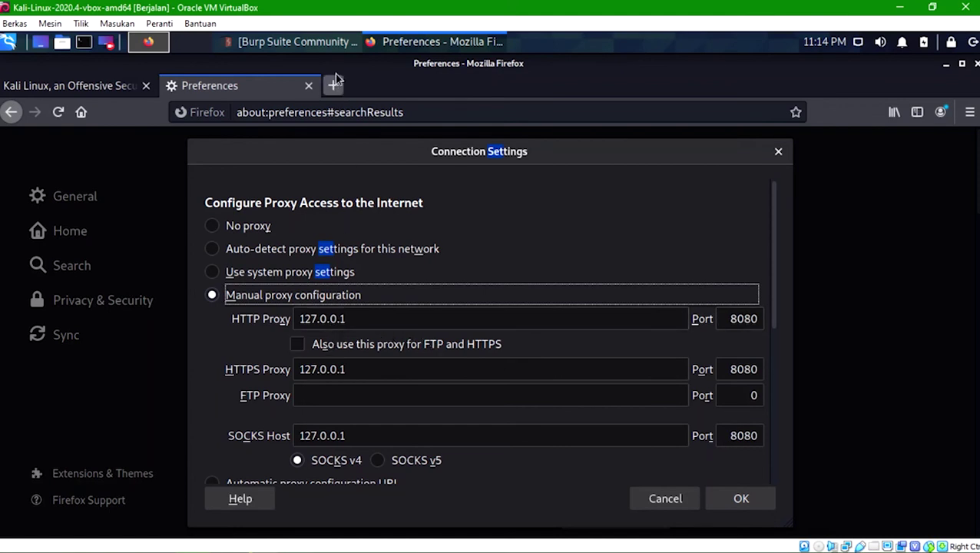
left_click(311, 46)
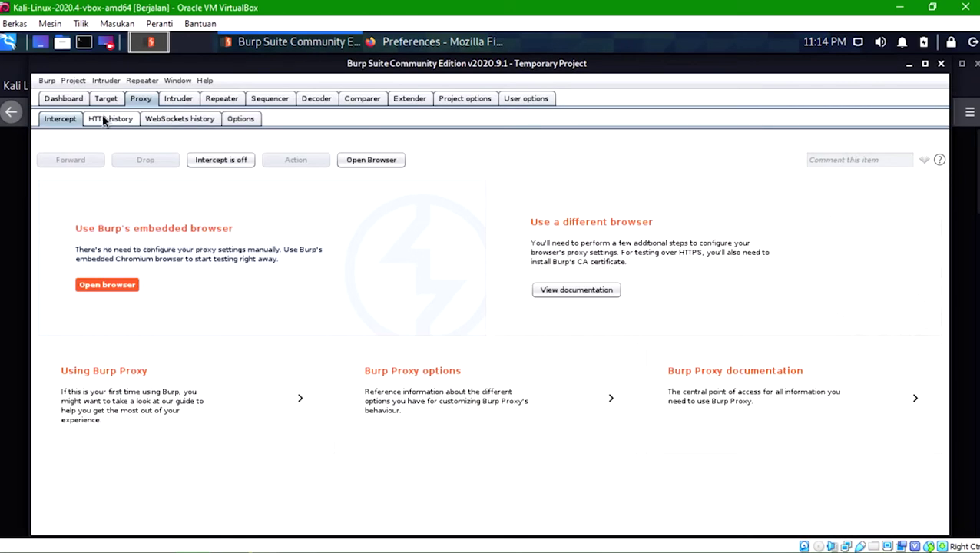
left_click(69, 100)
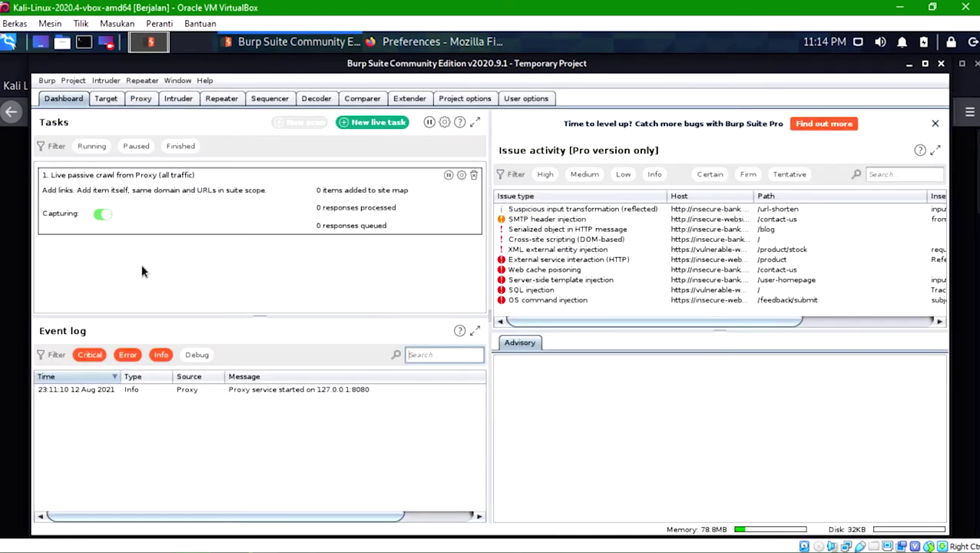
left_click(288, 392)
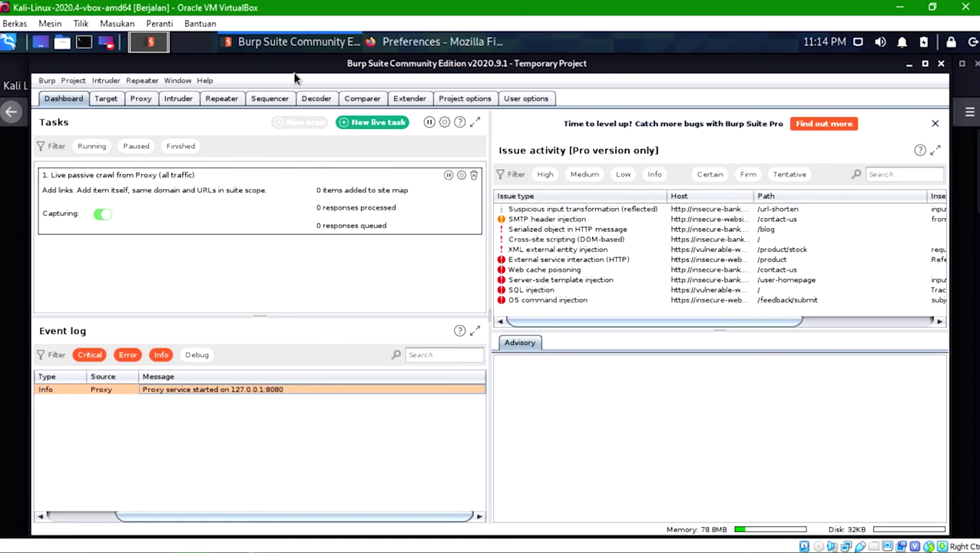
left_click(398, 43)
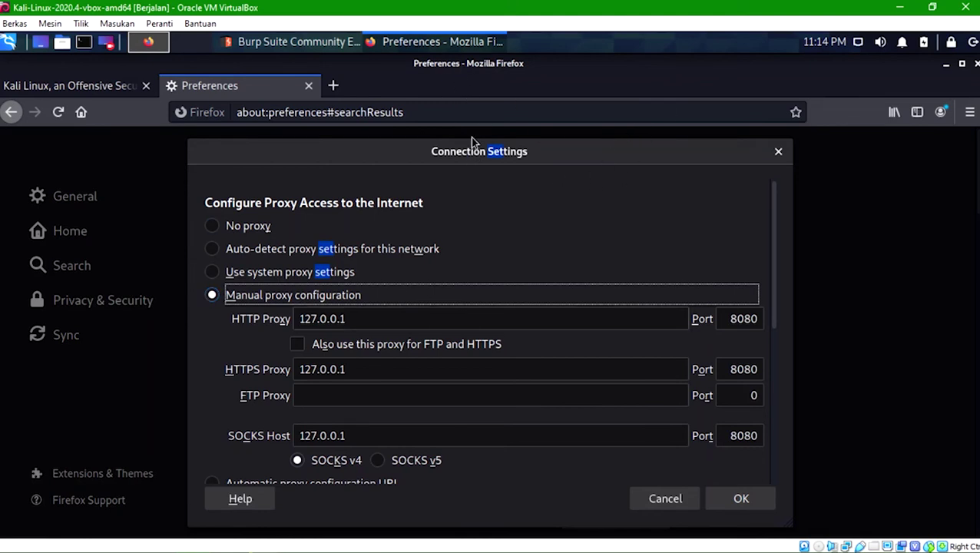
left_click(281, 42)
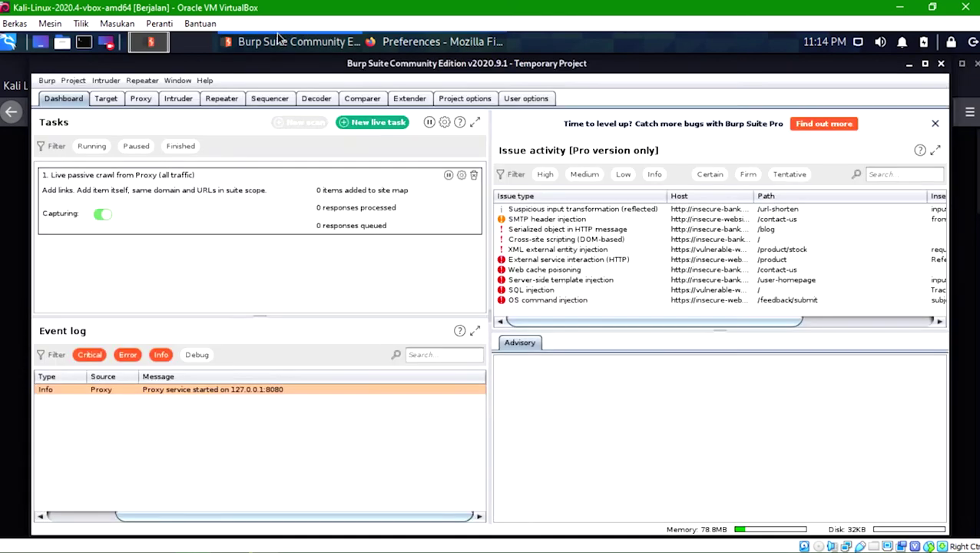
left_click(278, 42)
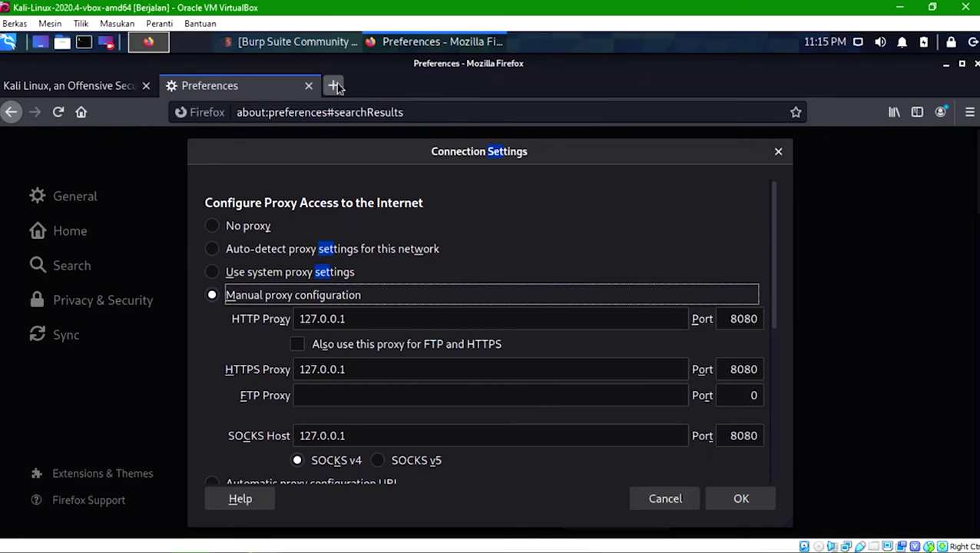
left_click(294, 43)
left_click(437, 43)
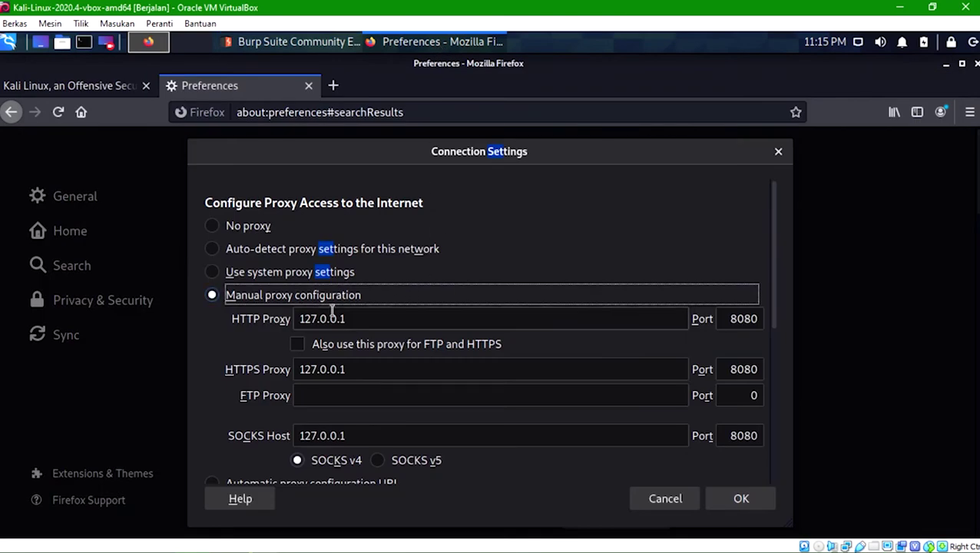
Step: Set Firefox to use the system proxy settings and save the connection settings
left_click(213, 272)
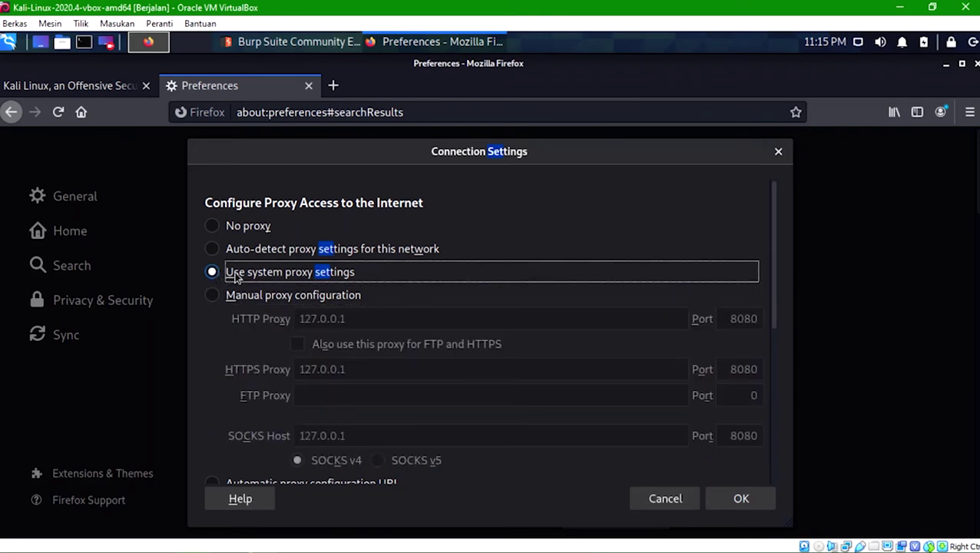
left_click(737, 502)
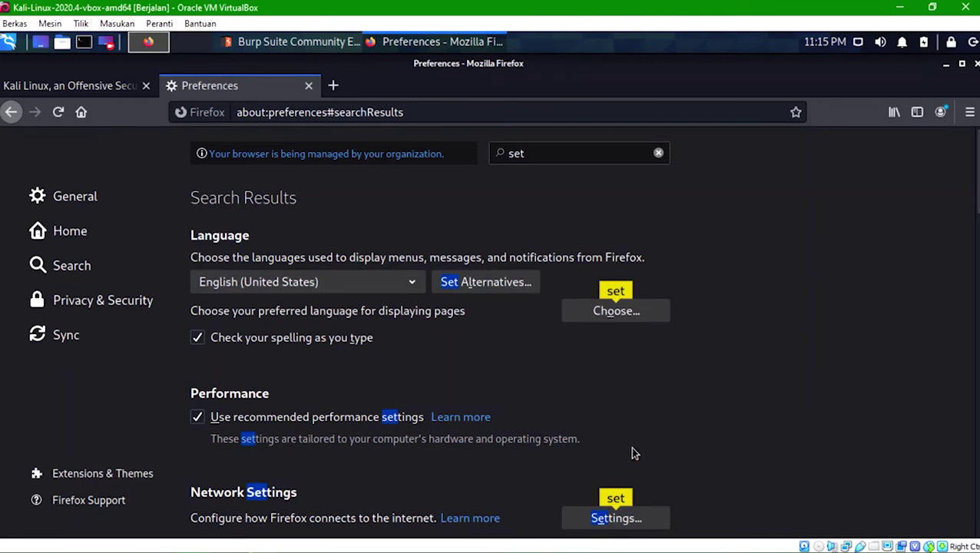
Step: Open the Firefox add-ons manager and search for "proxy" extensions
left_click(967, 113)
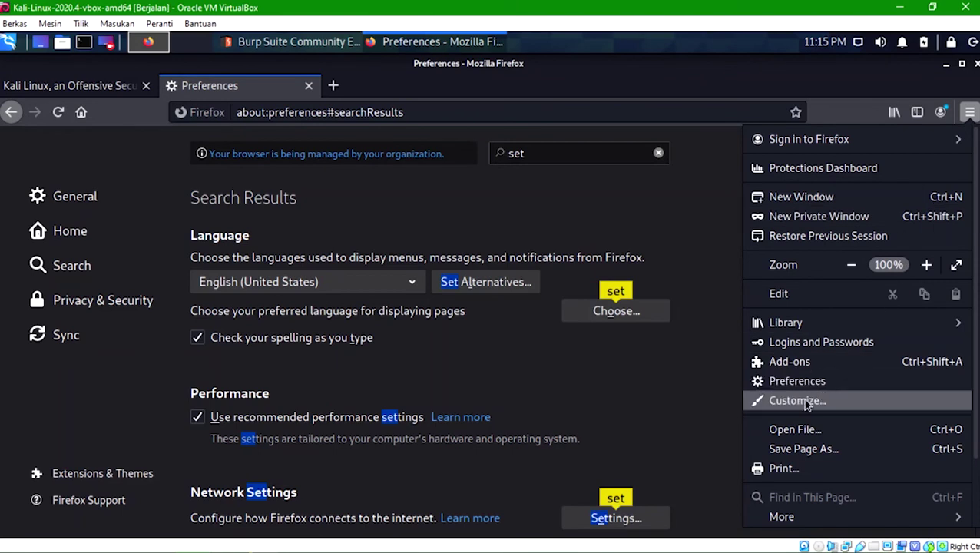
left_click(804, 367)
left_click(514, 153)
type("pr")
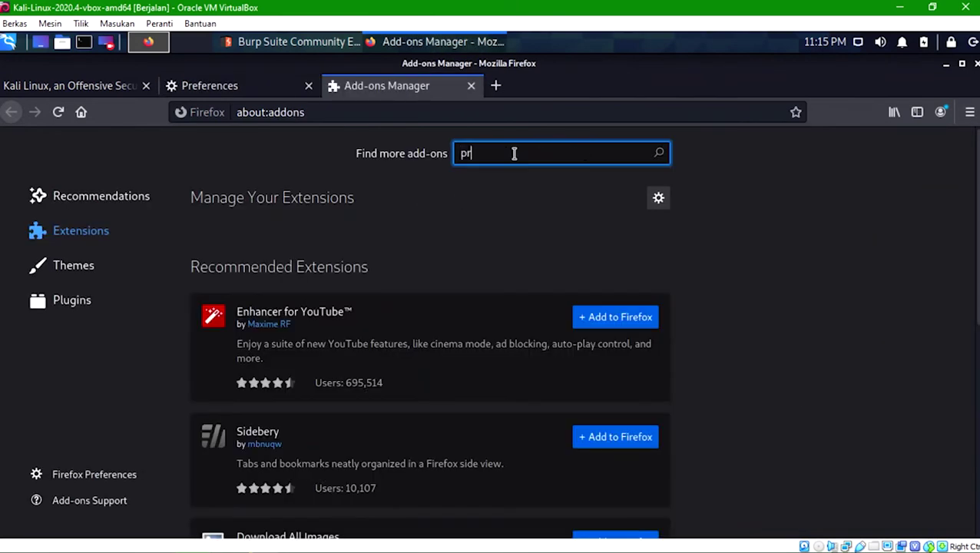
type("oxy")
key("Return")
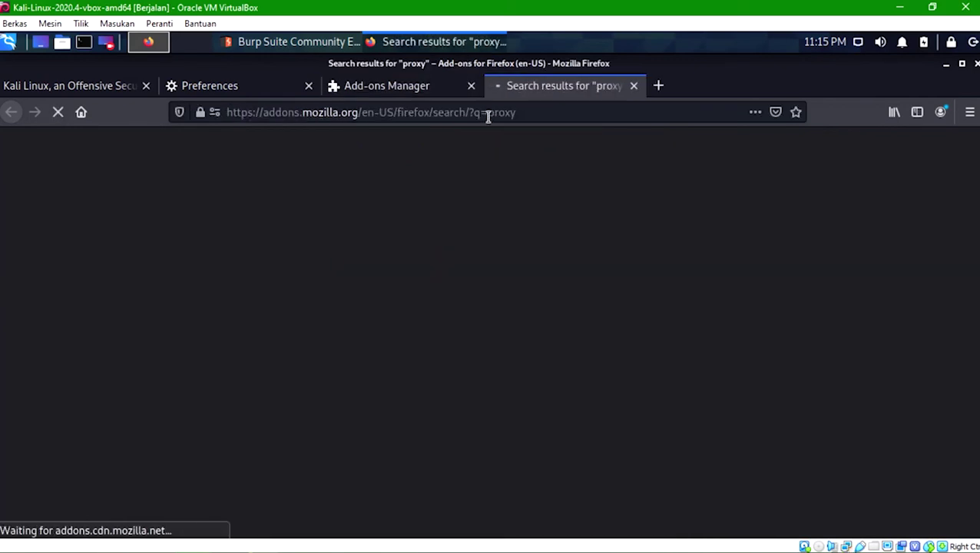
Step: Browse the proxy extension results and open the Proxy Switcher and Manager add-on page
scroll(522, 295, "down", 1)
scroll(522, 295, "down", 12)
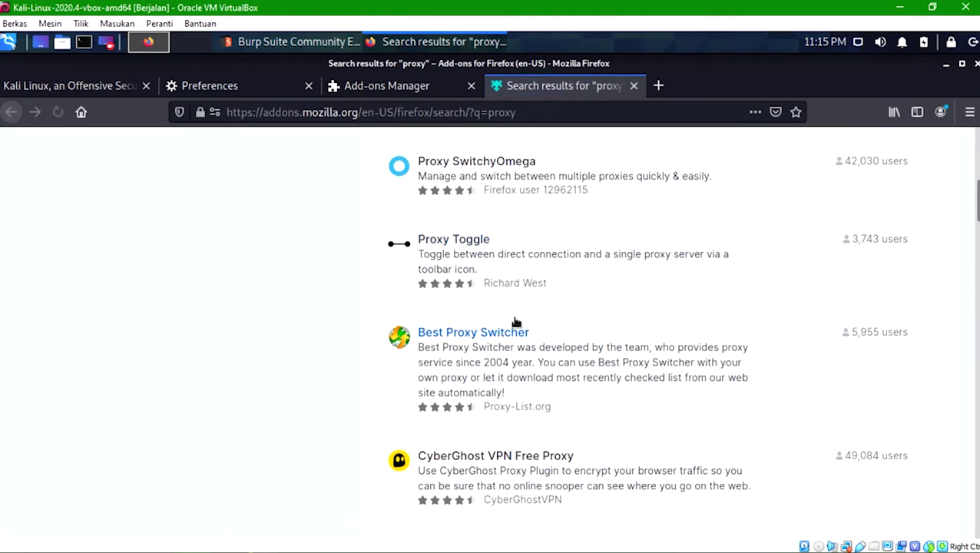
scroll(509, 328, "down", 4)
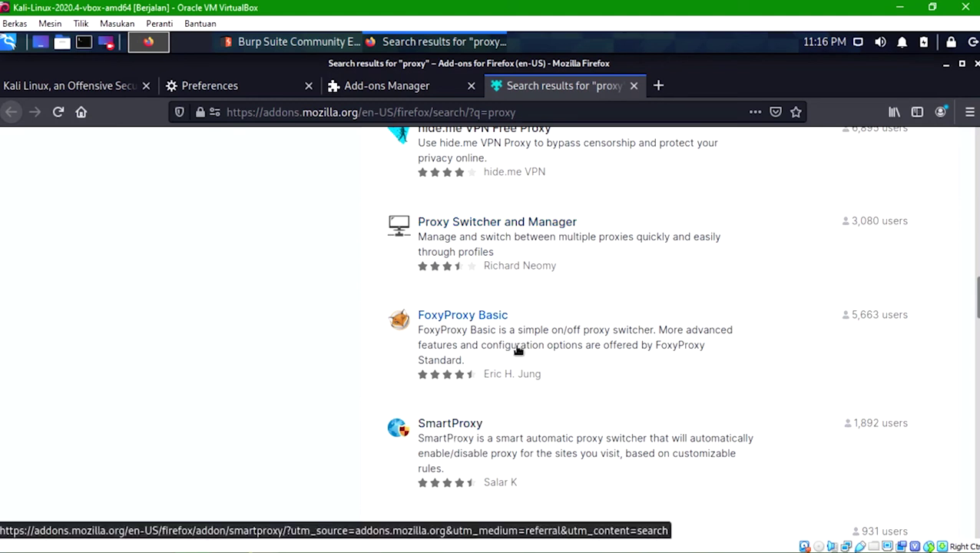
scroll(582, 265, "up", 2)
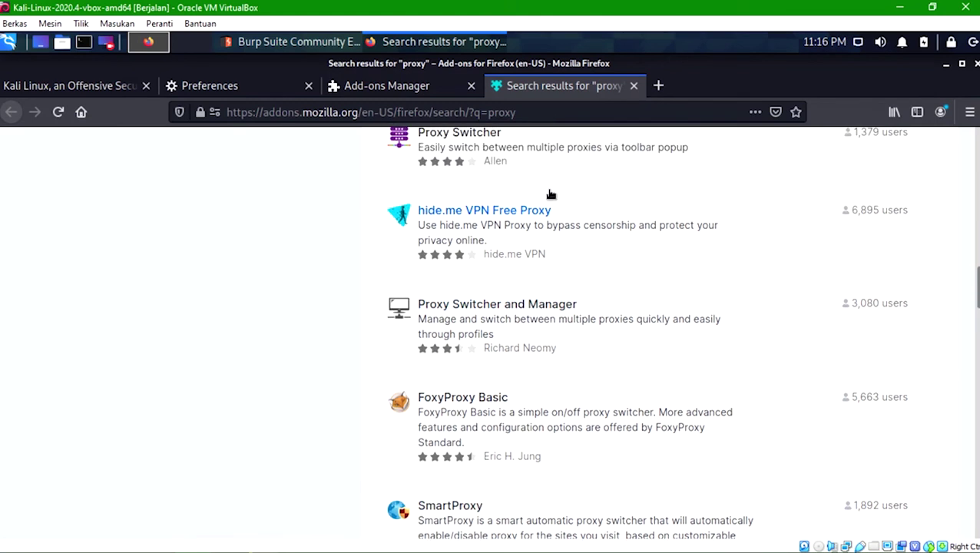
scroll(557, 192, "up", 5)
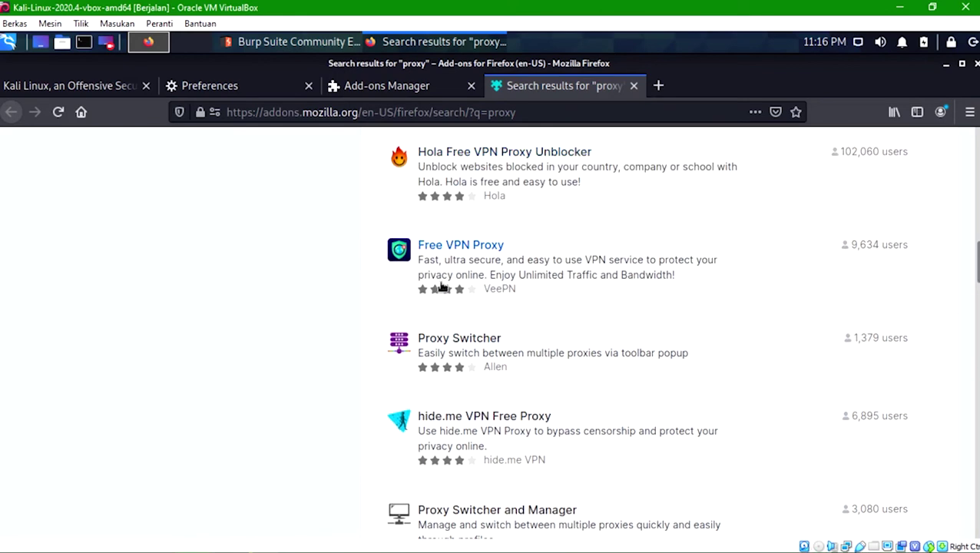
scroll(440, 288, "down", 2)
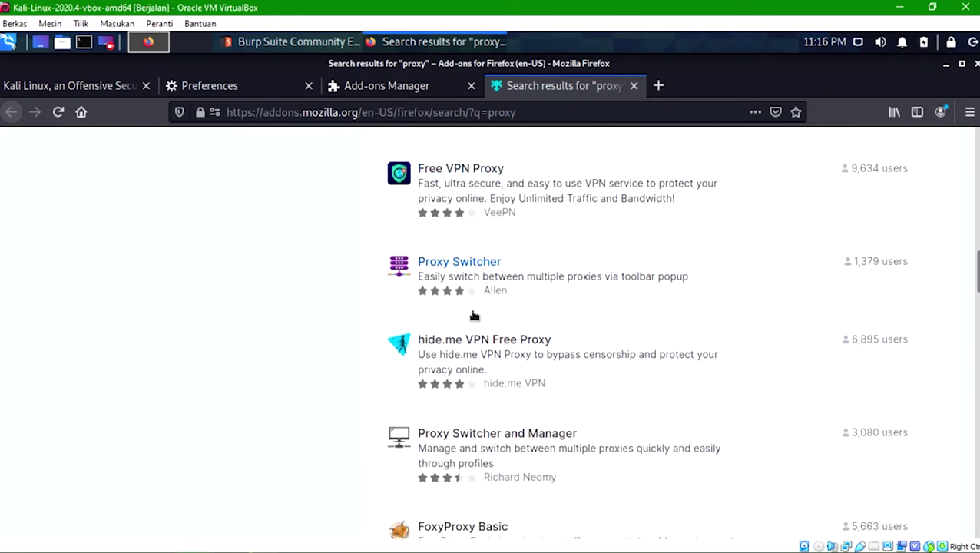
left_click(491, 430)
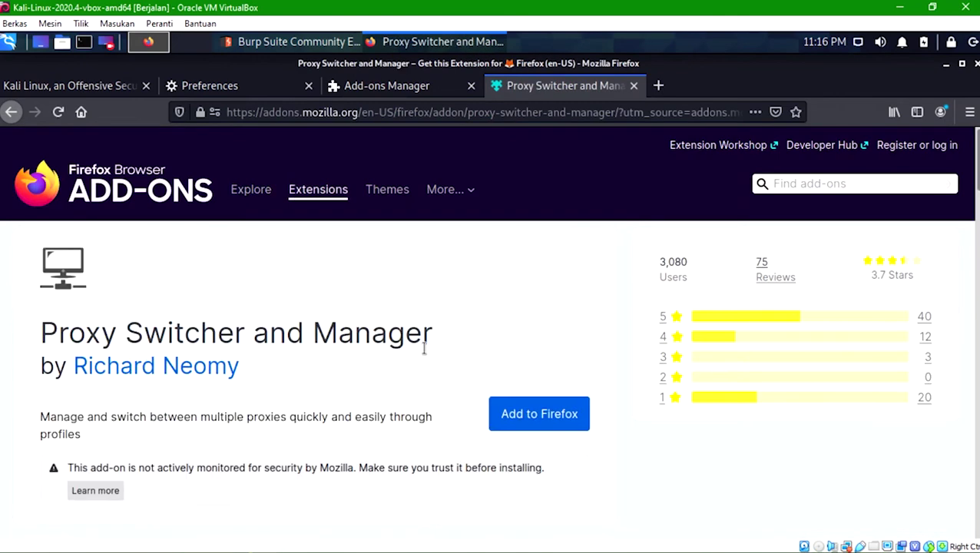
Step: Install the Proxy Switcher and Manager extension in Firefox and allow it to run in private windows
left_click(552, 414)
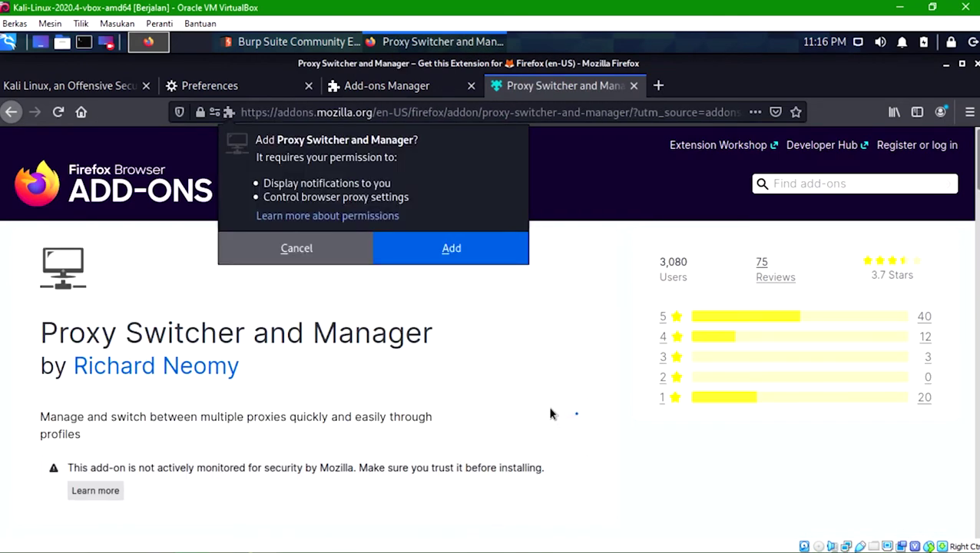
left_click(452, 247)
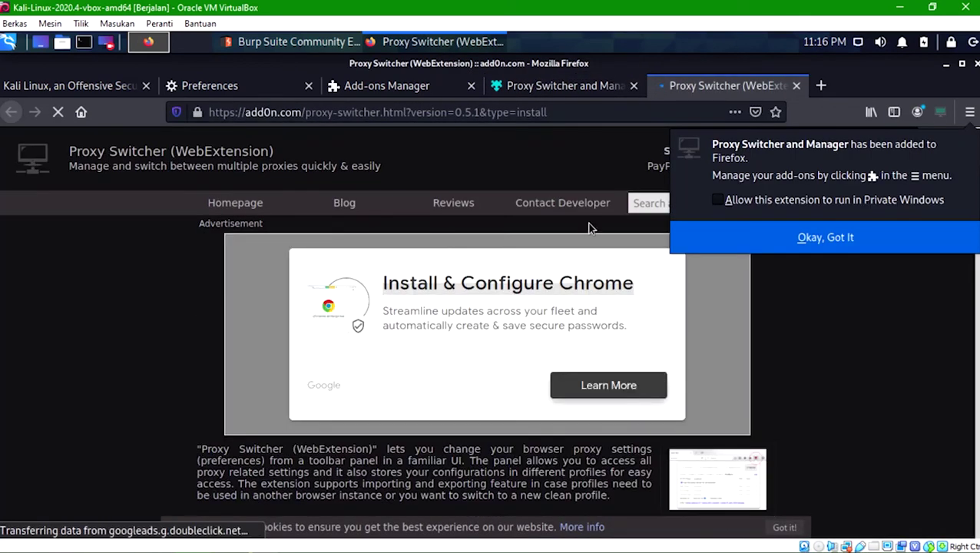
left_click(717, 200)
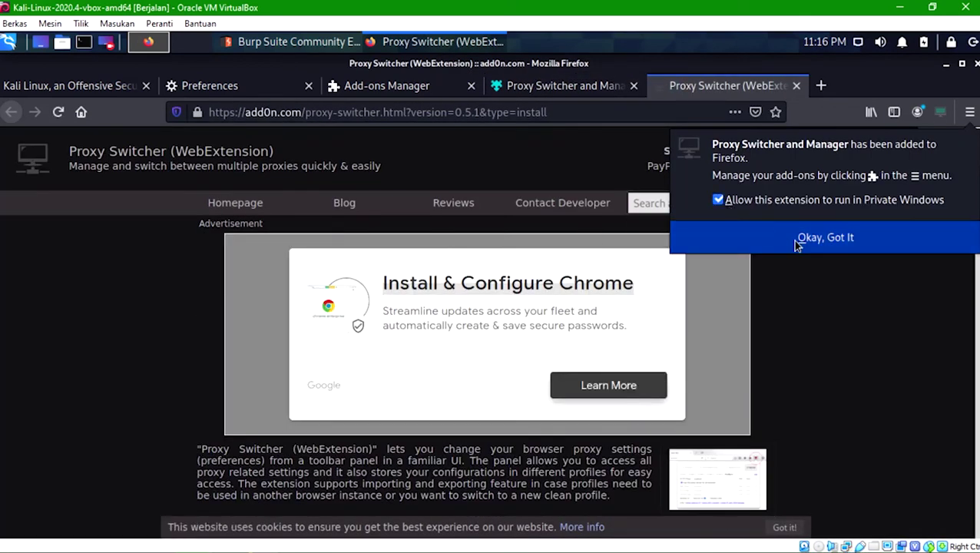
left_click(795, 241)
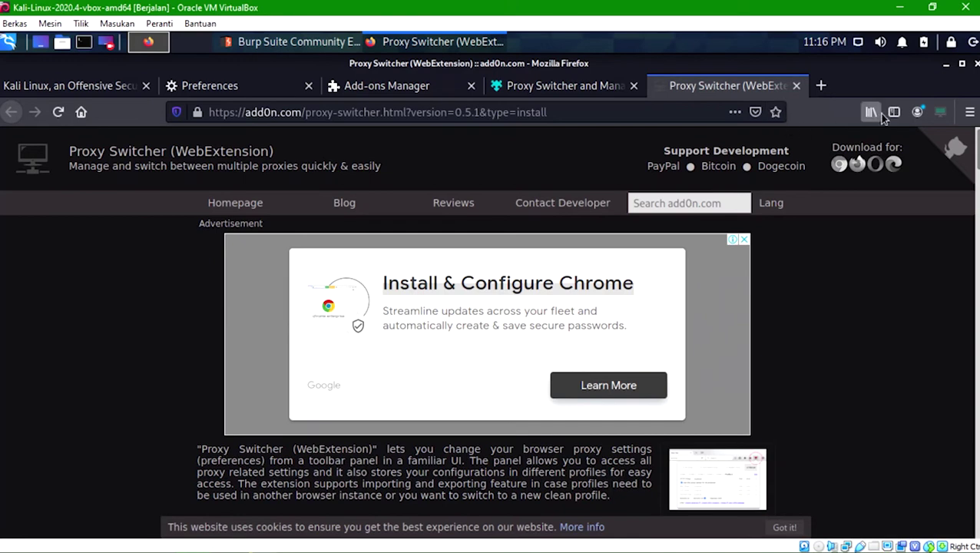
Step: Choose manual proxy configuration in the Proxy Switcher extension and name the profile Testing
left_click(941, 113)
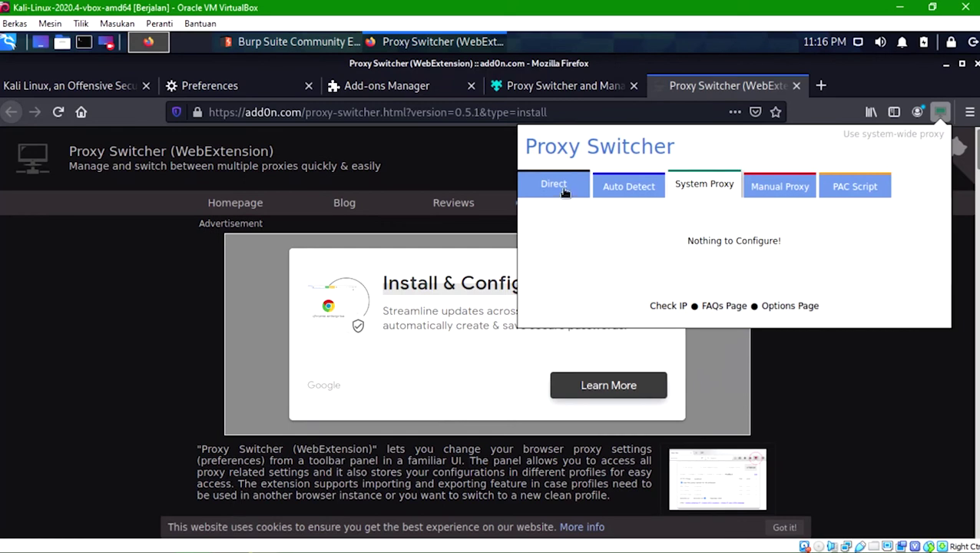
left_click(762, 187)
left_click(652, 218)
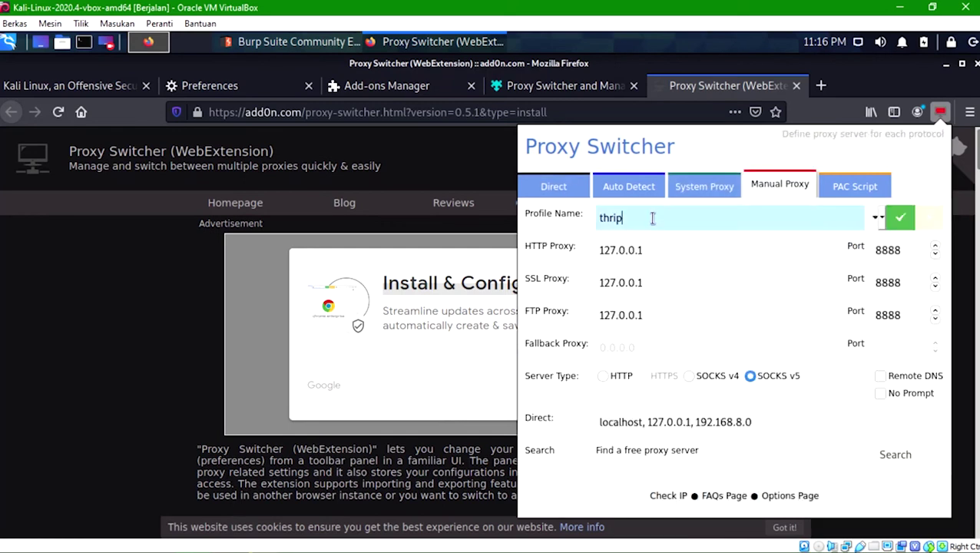
double_click(682, 218)
type("T")
Step: Set the Testing profile's proxy port to 8080 and server type to HTTP, and save the profile
left_click(653, 253)
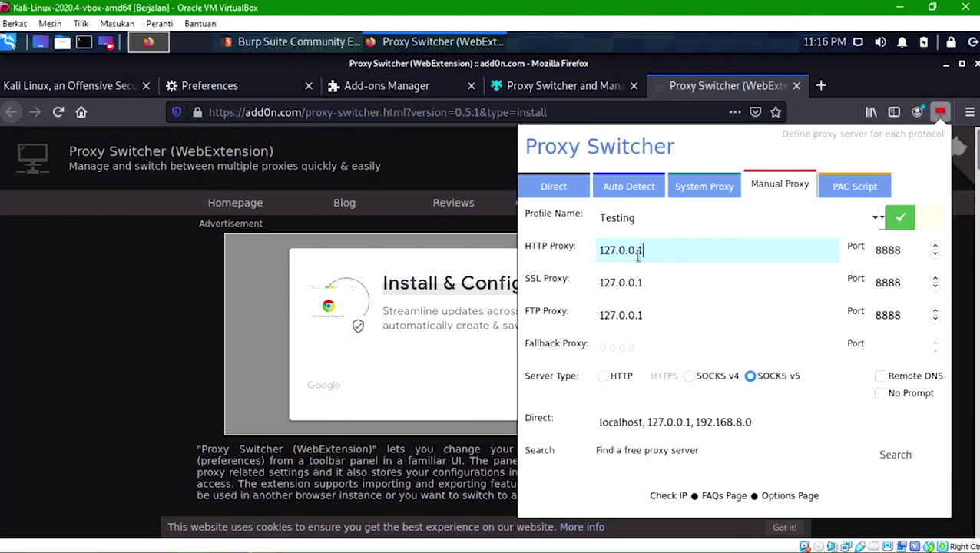
double_click(899, 250)
type("8080")
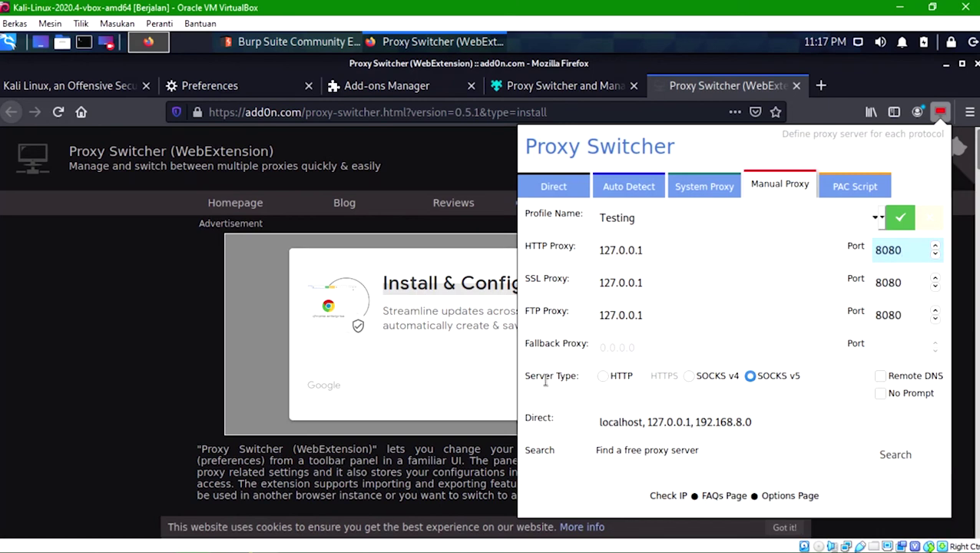
left_click(603, 376)
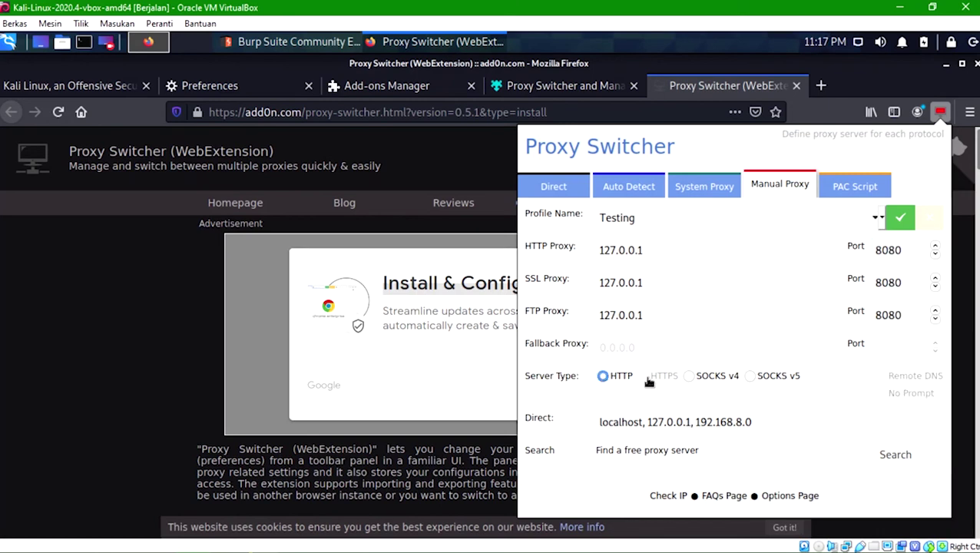
left_click(902, 220)
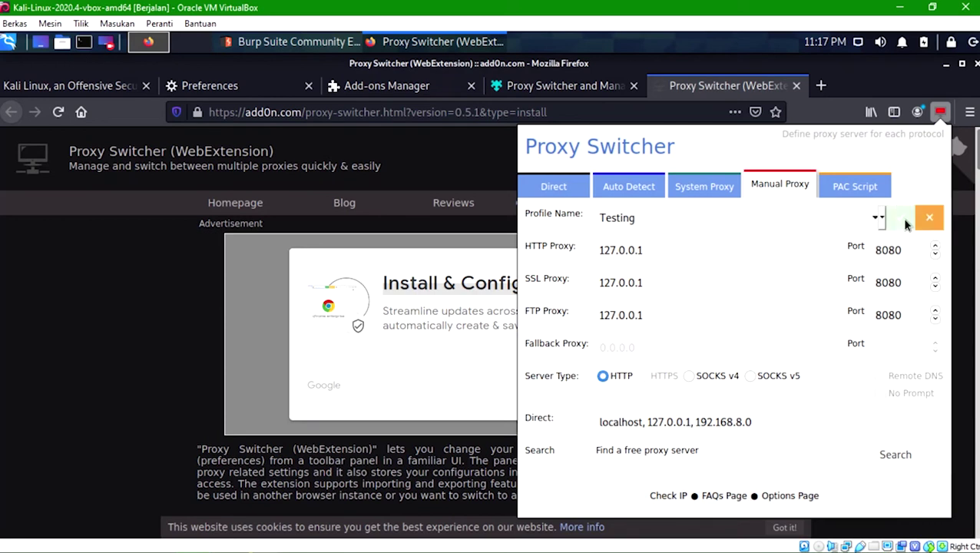
left_click(940, 115)
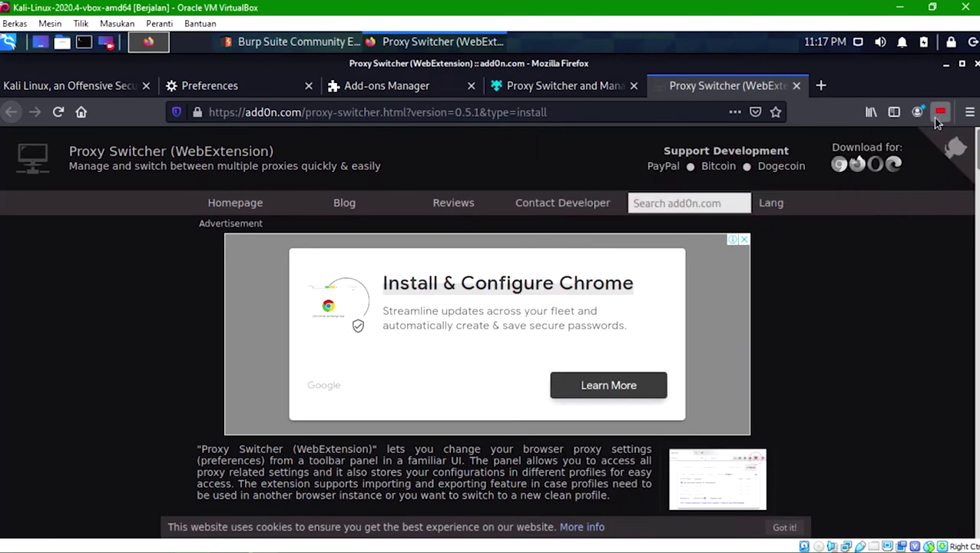
left_click(938, 116)
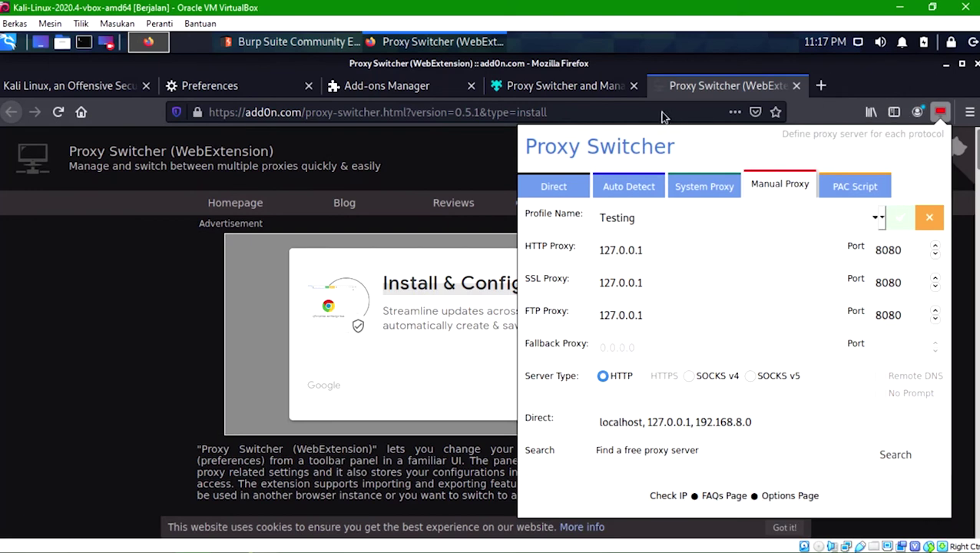
Step: Try to load burpsuite from the Firefox address bar without the trailing slash
left_click(550, 114)
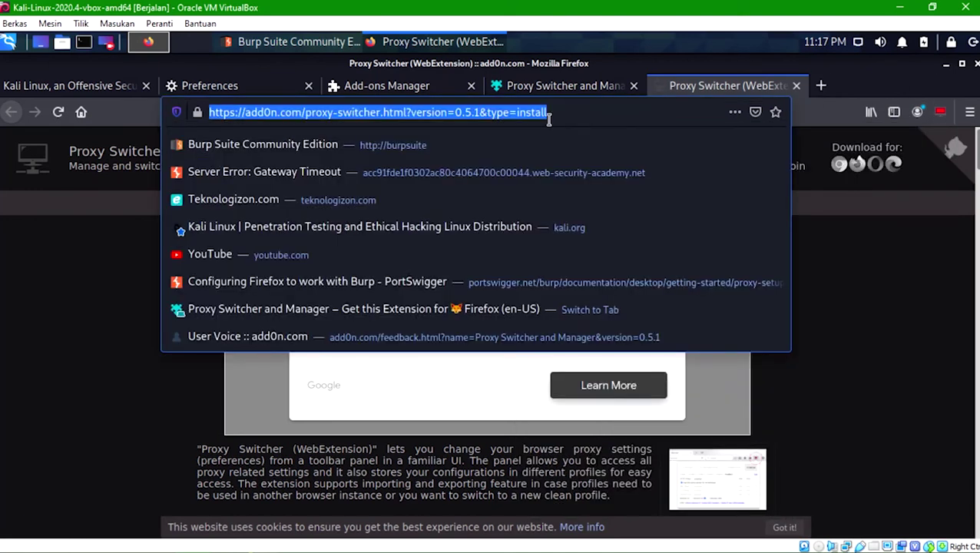
type("burpsuite/")
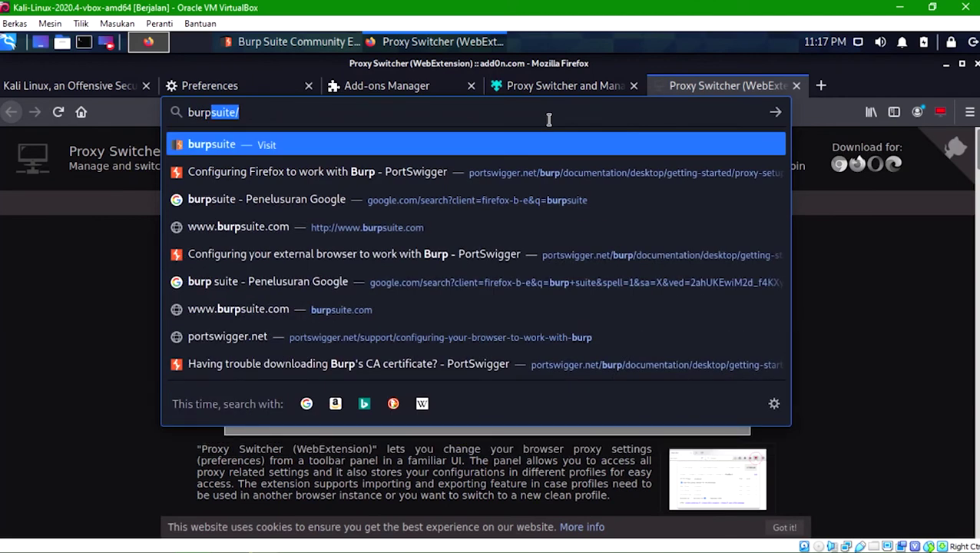
key("End")
key("BackSpace")
key("Return")
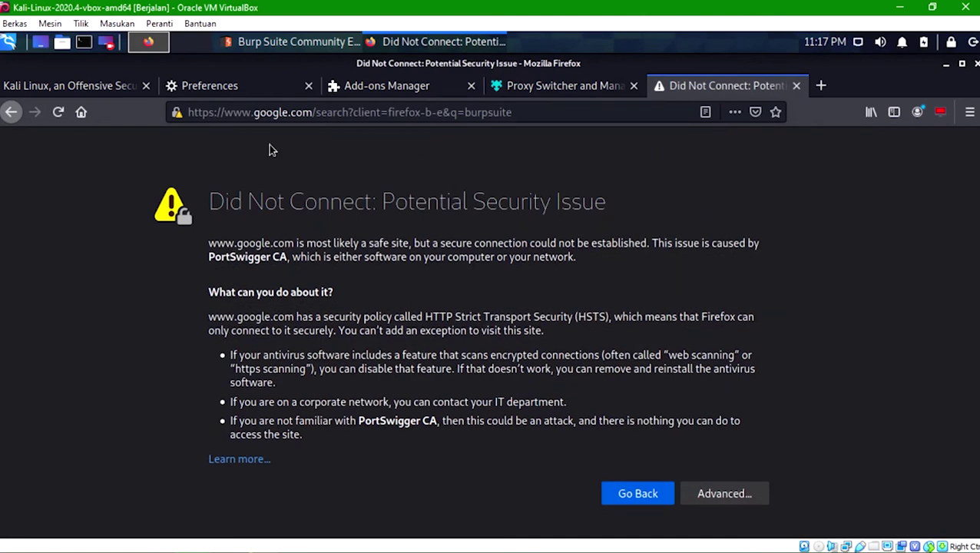
Step: Switch to Burp Suite, turn on proxy interception, and return to Firefox
left_click(277, 46)
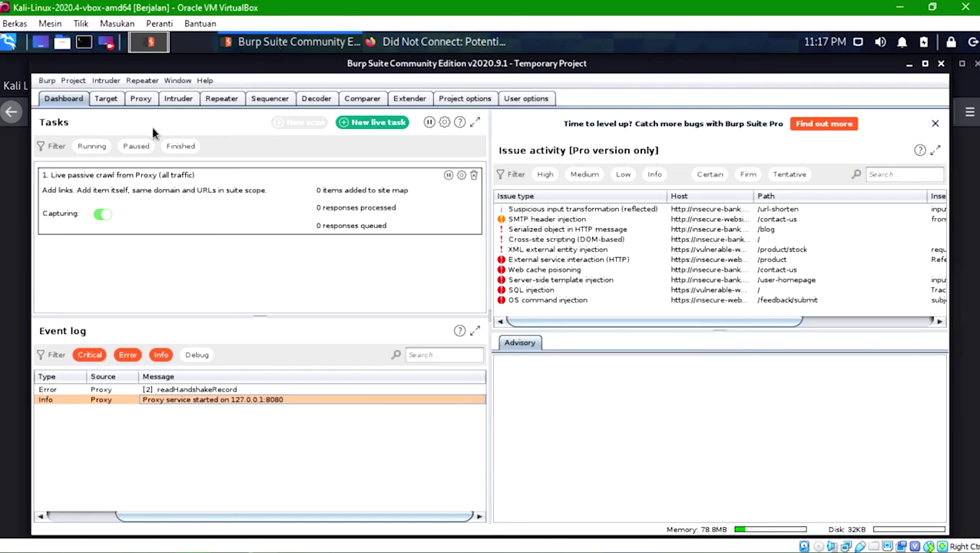
left_click(141, 98)
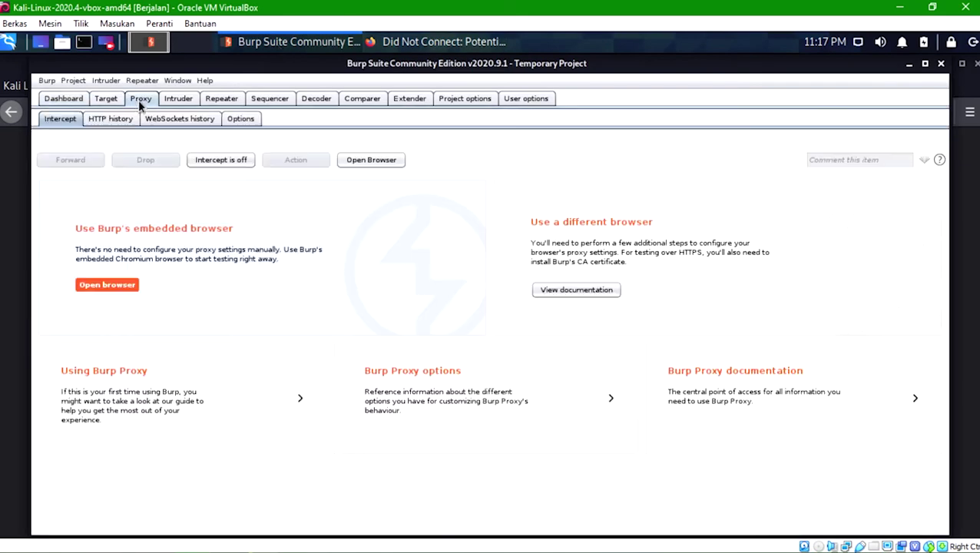
left_click(218, 163)
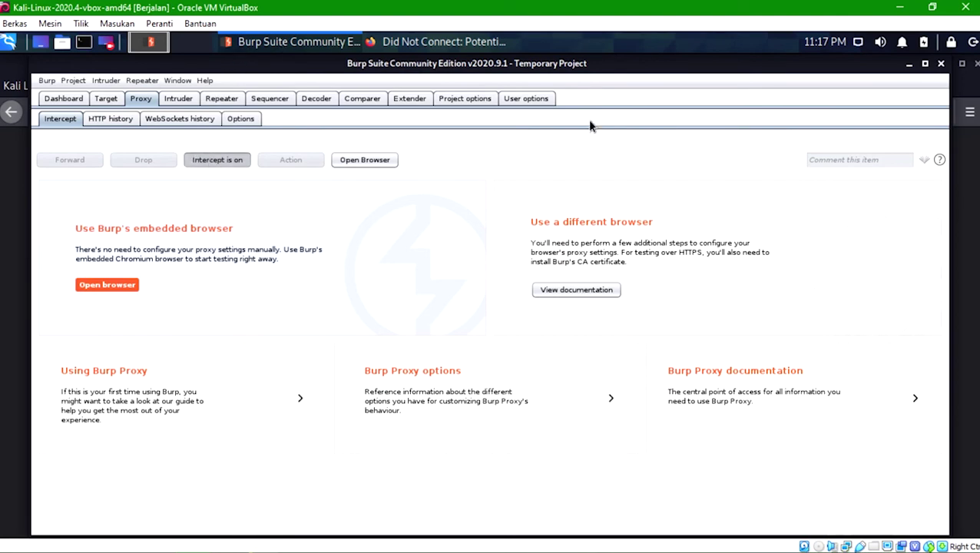
left_click(908, 65)
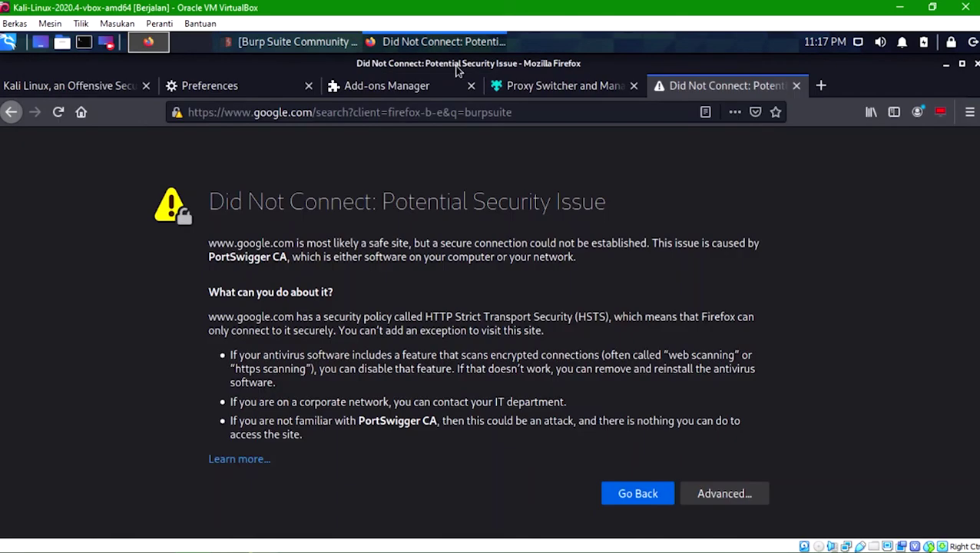
Step: Open the burpsuite/ page in Firefox and save Burp's CA certificate file cacert.der
left_click(514, 112)
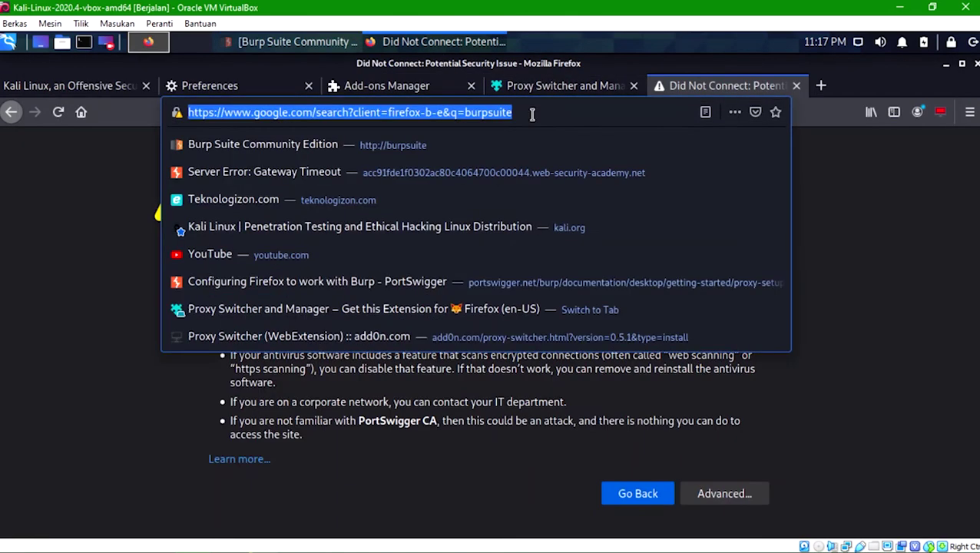
type("burpsuite/")
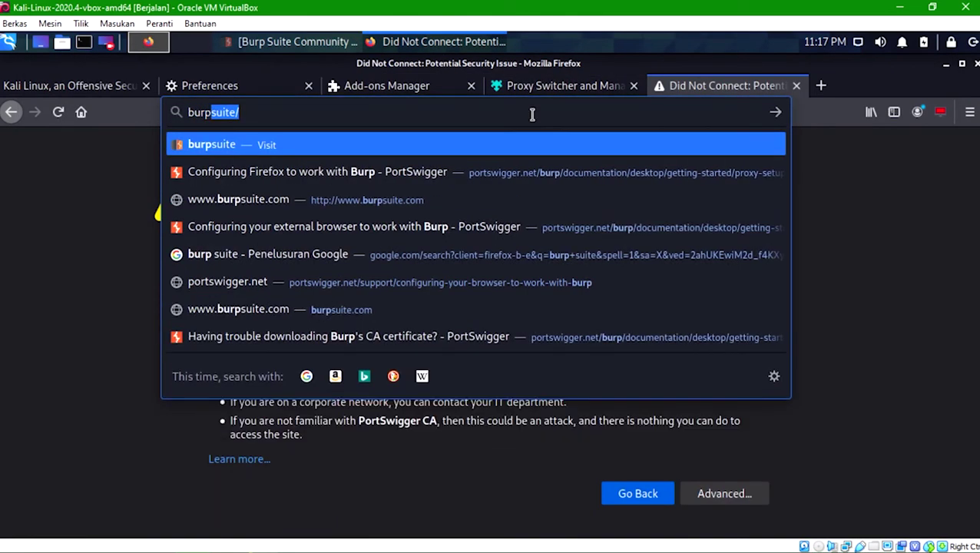
key("Return")
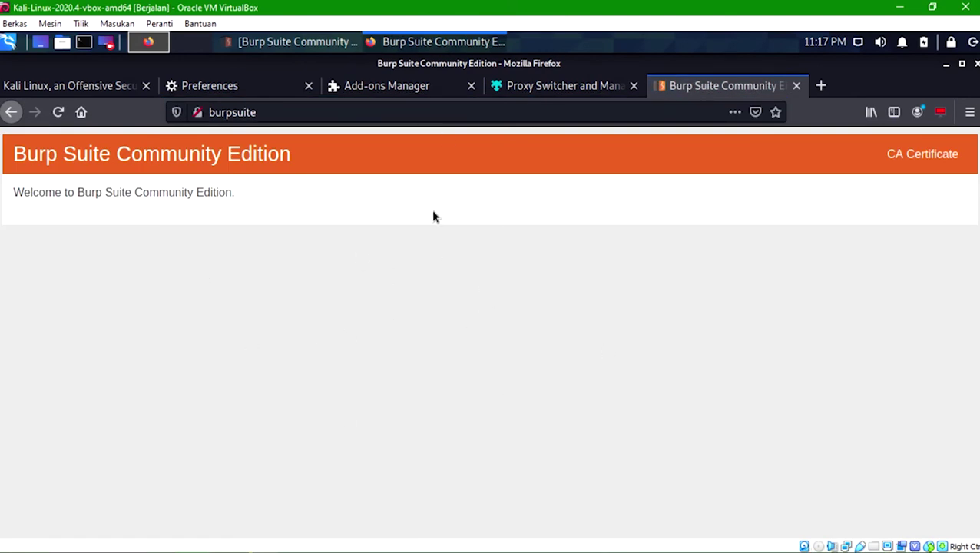
left_click(923, 157)
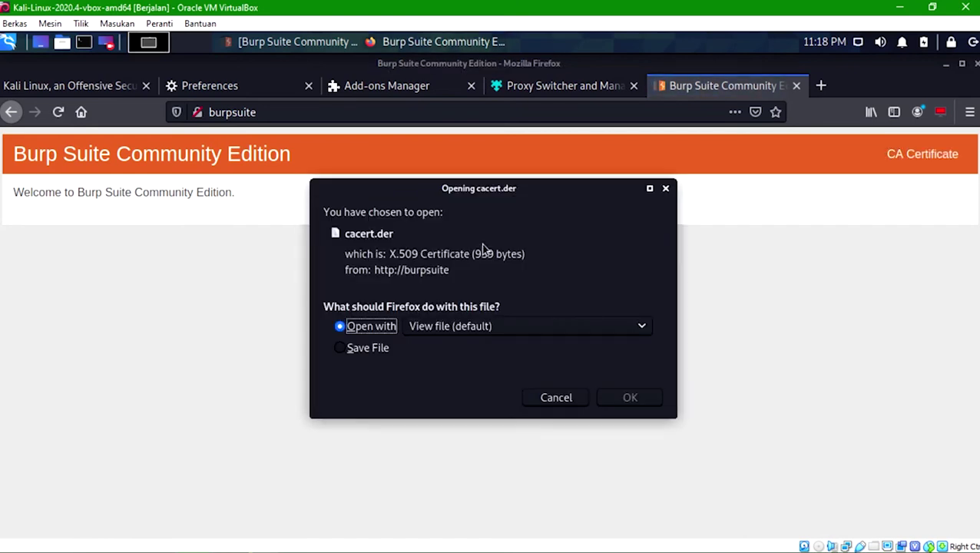
left_click(355, 350)
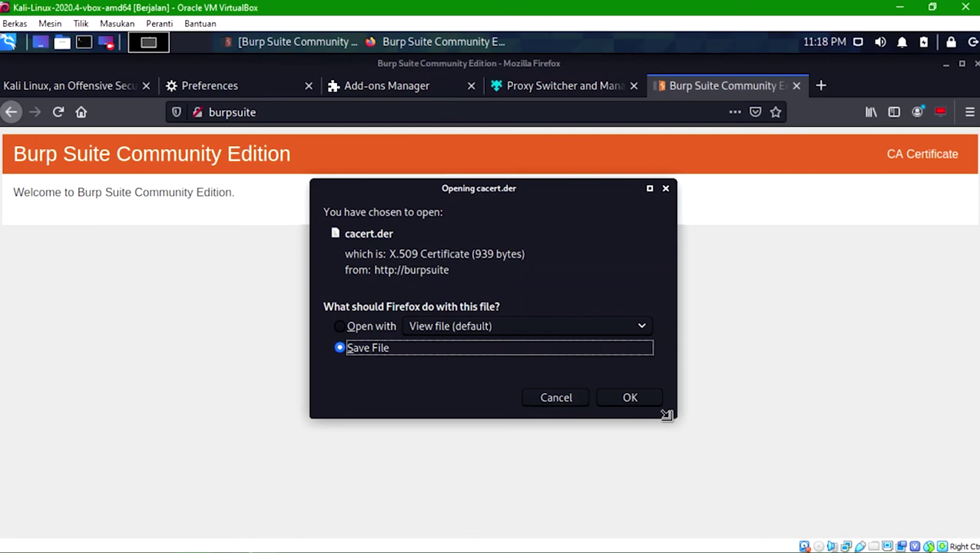
left_click(649, 399)
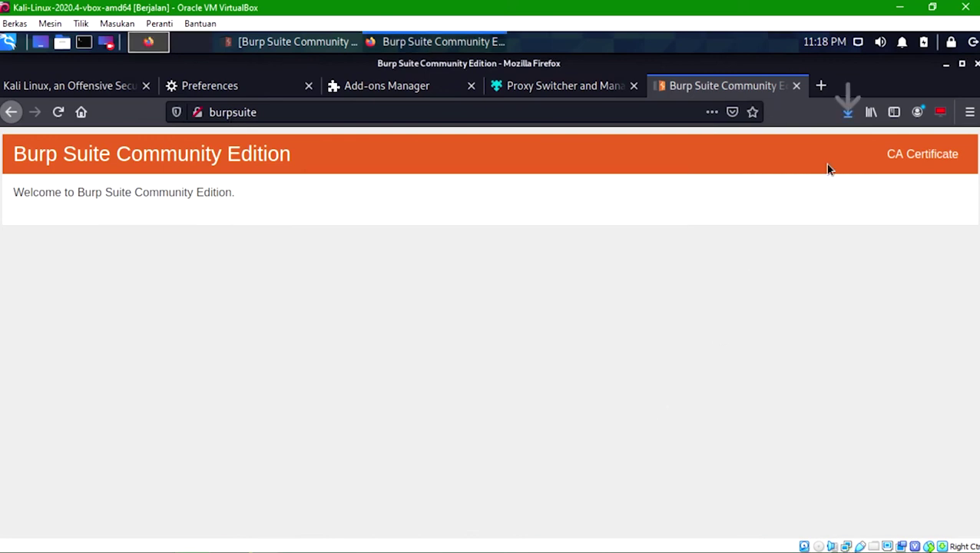
Step: Locate the downloaded cacert.der in the Downloads folder, and return to Firefox
left_click(848, 113)
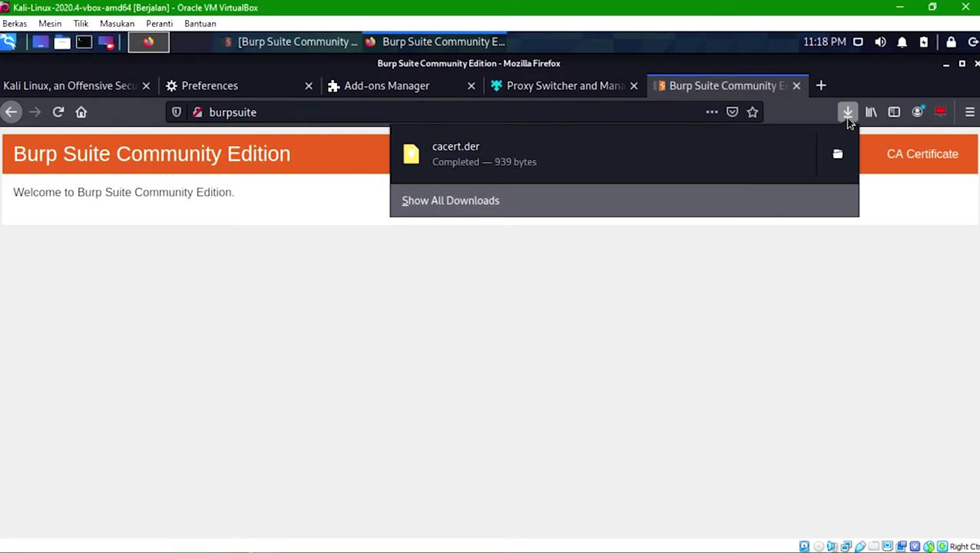
left_click(837, 153)
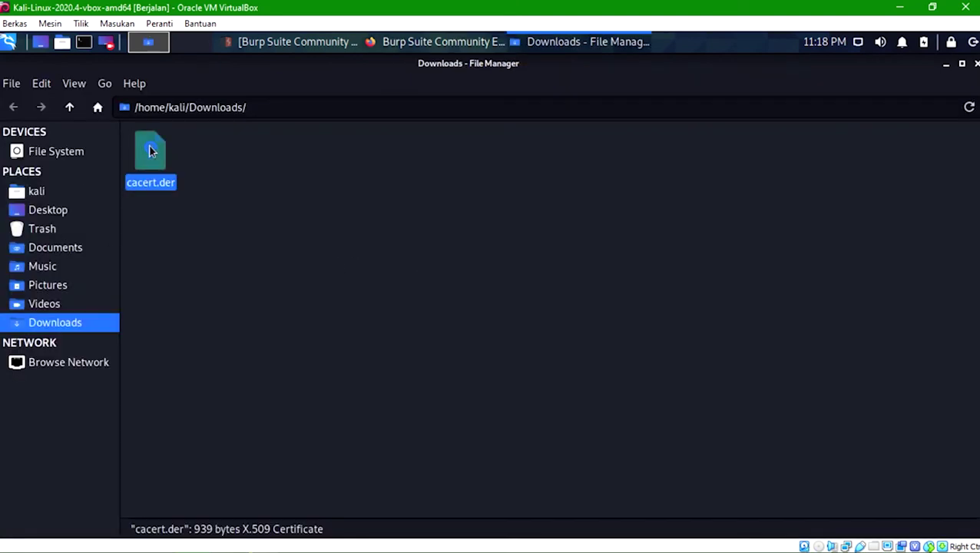
left_click(327, 221)
left_click(946, 64)
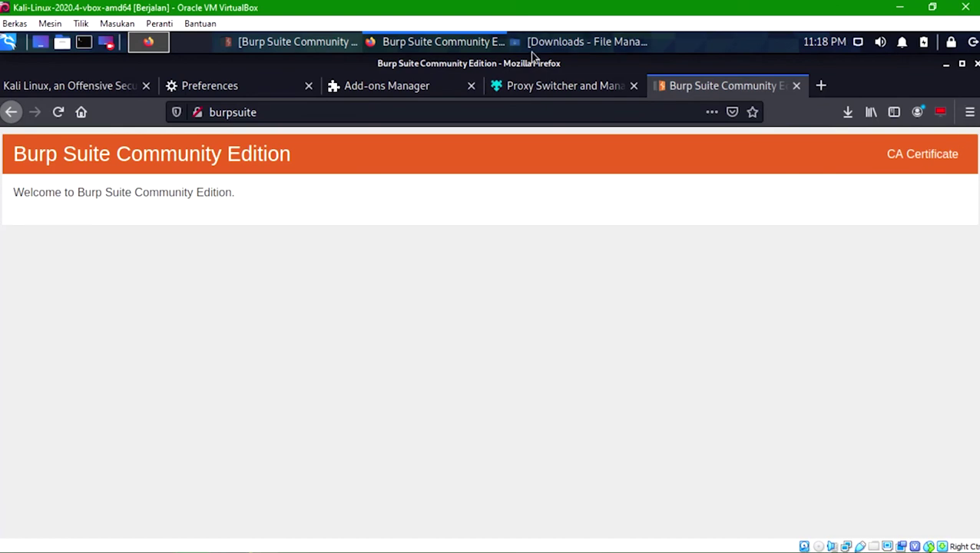
Step: Search Firefox's preferences for "cer" and open the list of certificate authorities in the Certificate Manager
left_click(969, 112)
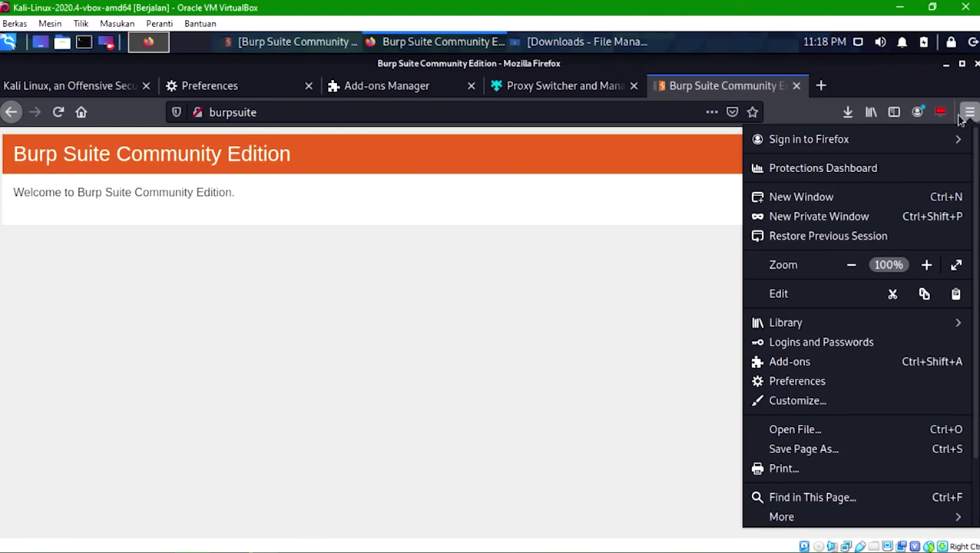
left_click(797, 382)
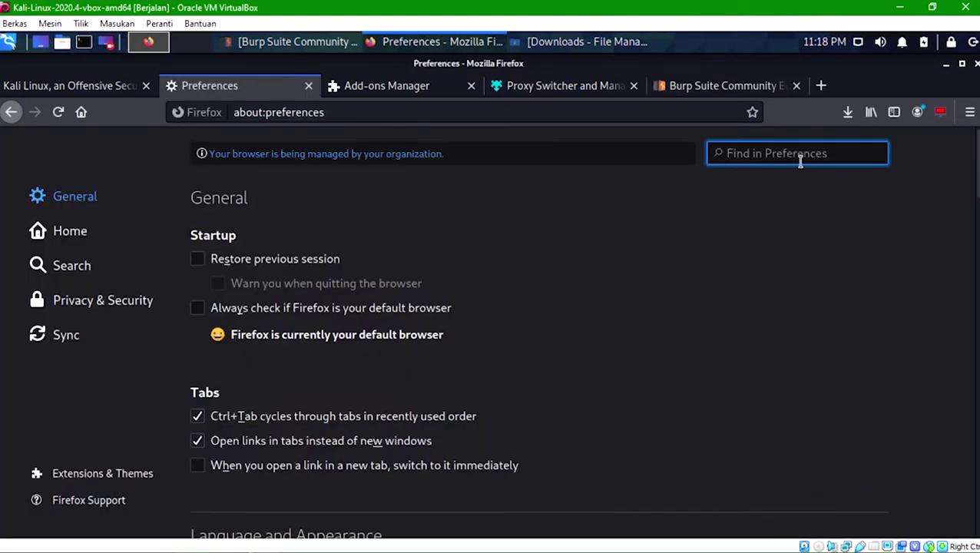
type("cer")
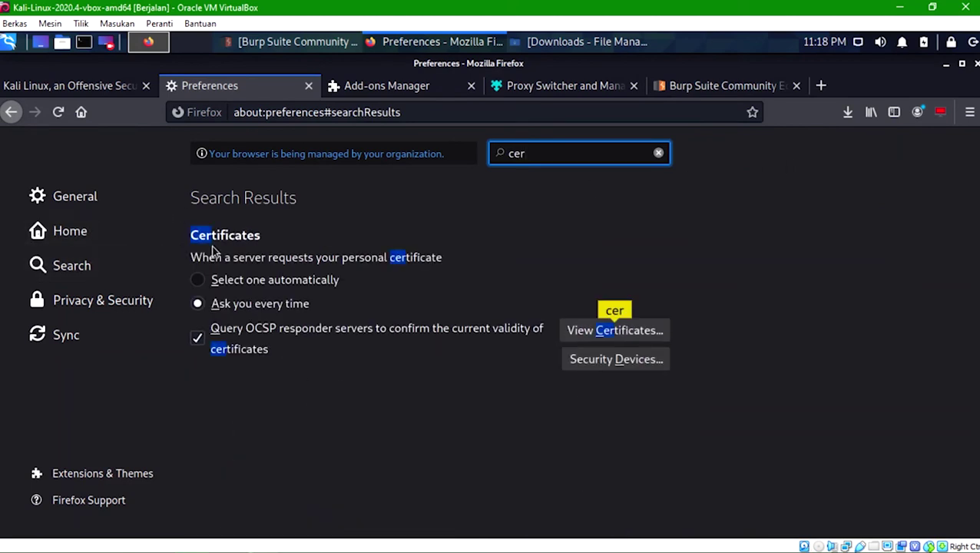
left_click(637, 331)
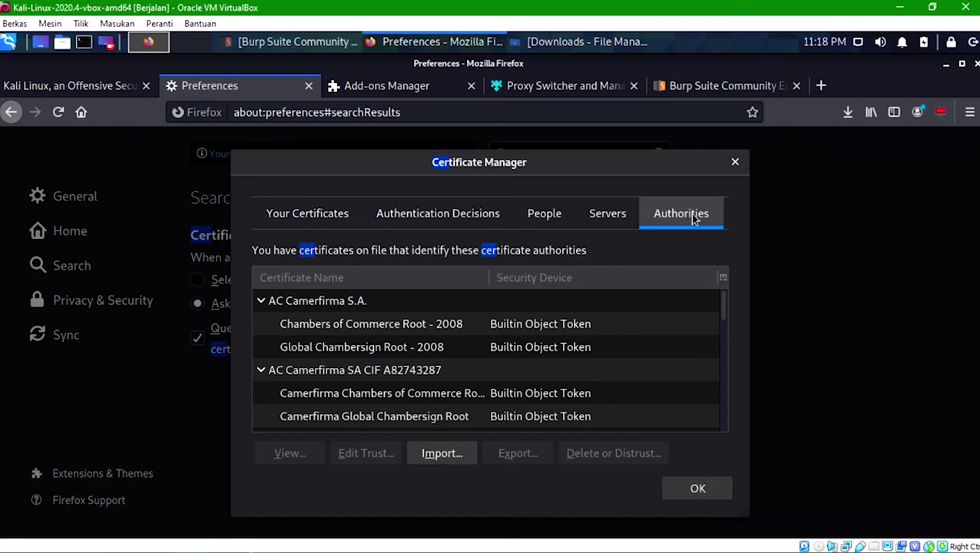
Step: Import cacert.der as a certificate authority, trust it to identify websites, and close the Certificate Manager
left_click(443, 453)
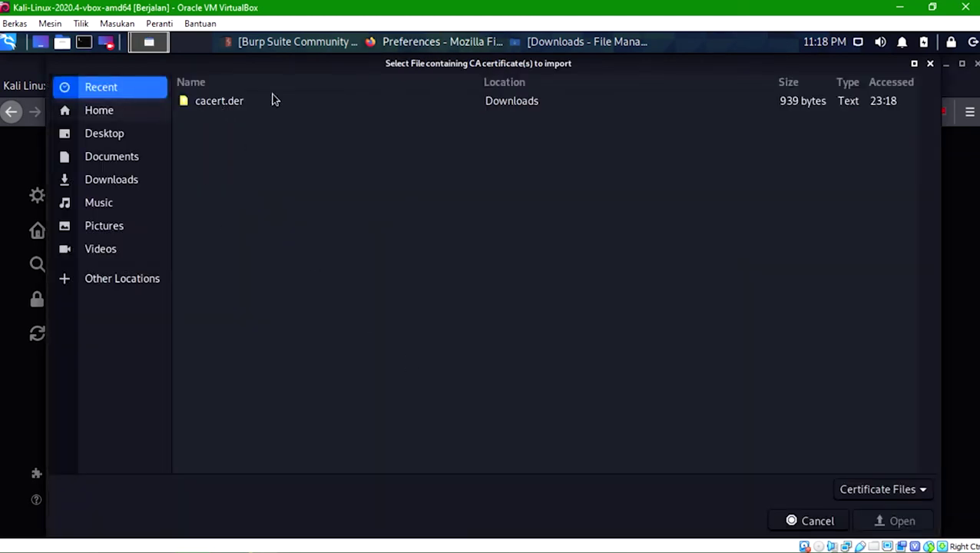
left_click(224, 108)
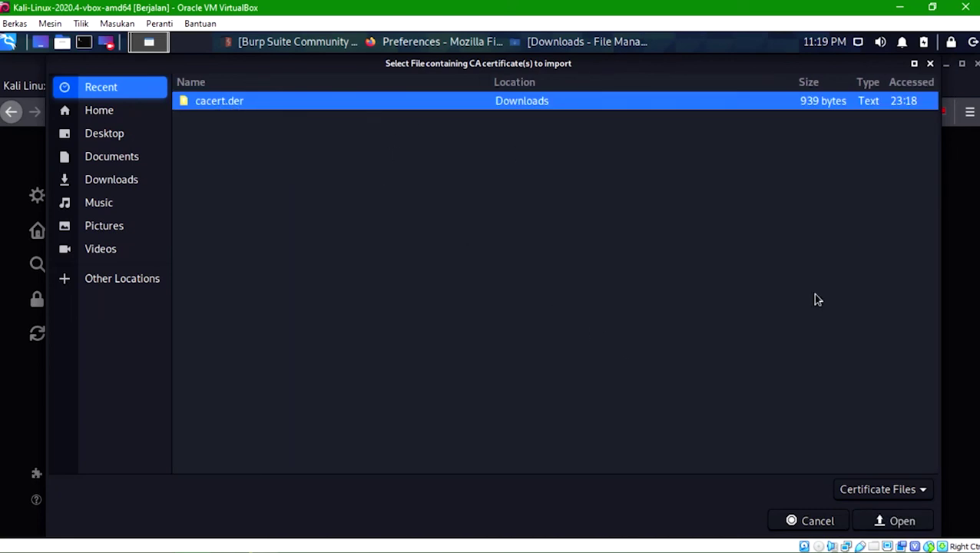
left_click(895, 521)
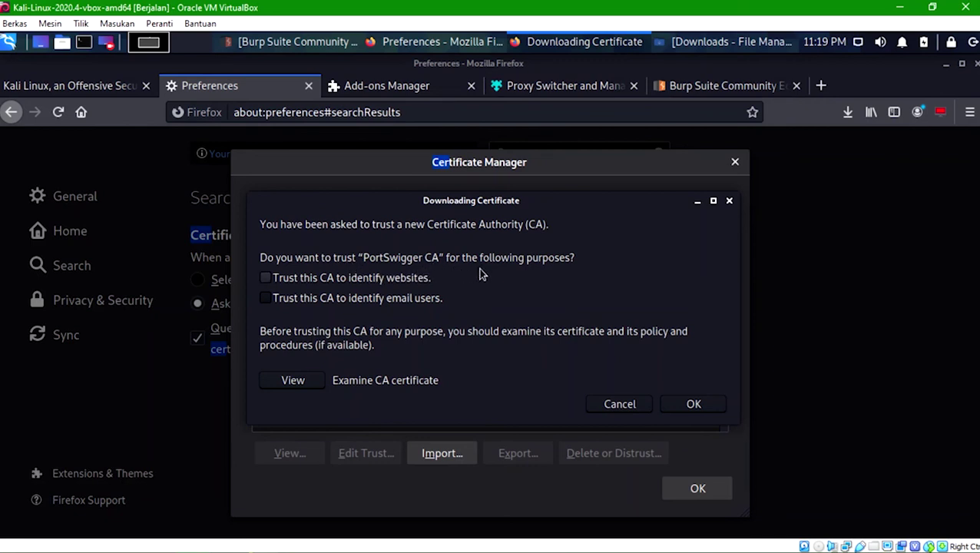
left_click(275, 280)
left_click(707, 405)
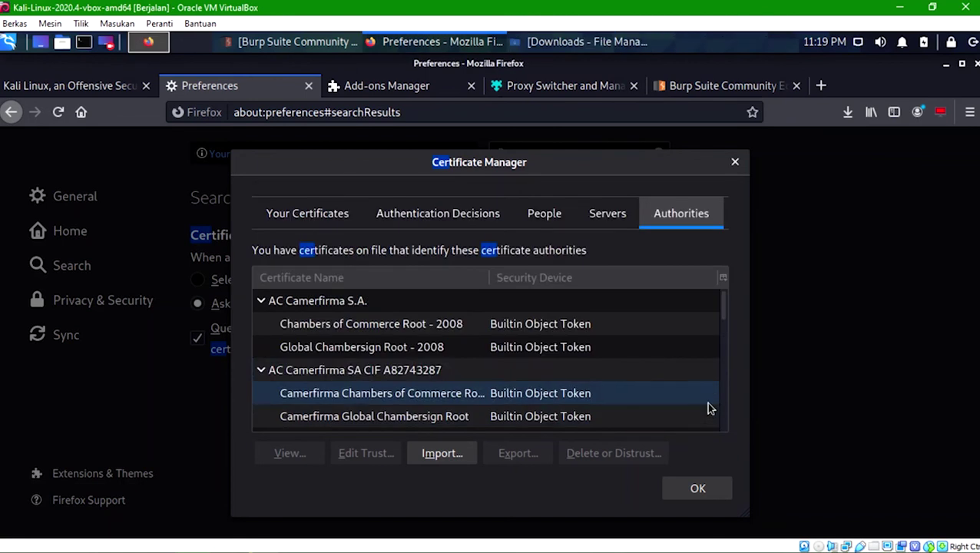
left_click(699, 487)
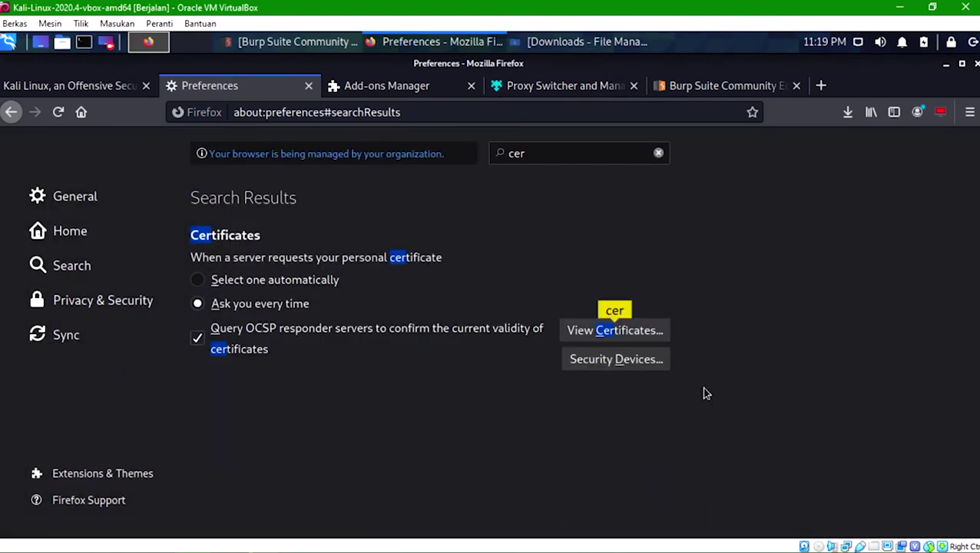
Step: Close the Preferences, Add-ons Manager, Proxy Switcher and Manager, and Burp Suite pages, leaving only the Kali Linux homepage open
left_click(309, 88)
left_click(309, 88)
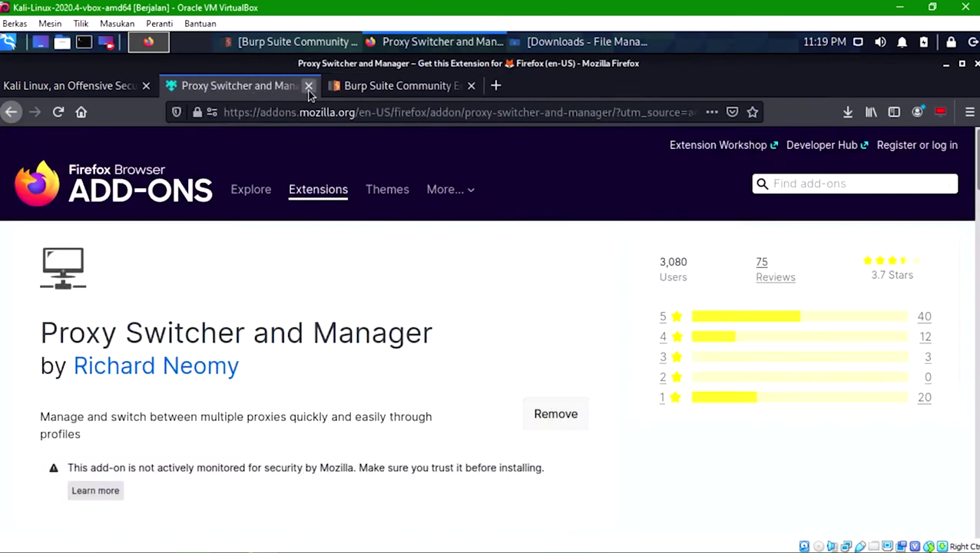
left_click(309, 89)
left_click(308, 86)
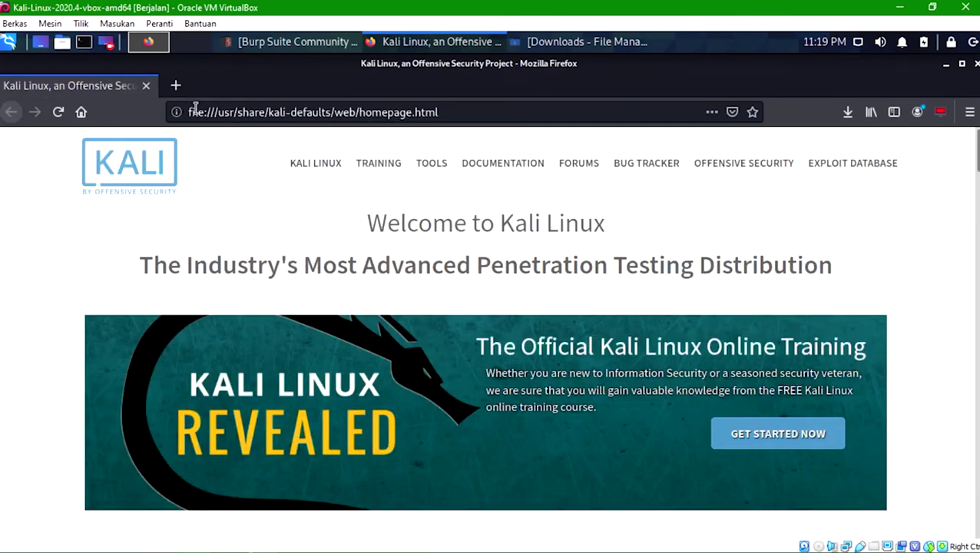
Step: Load teknologizon.com in a new Firefox tab
left_click(170, 86)
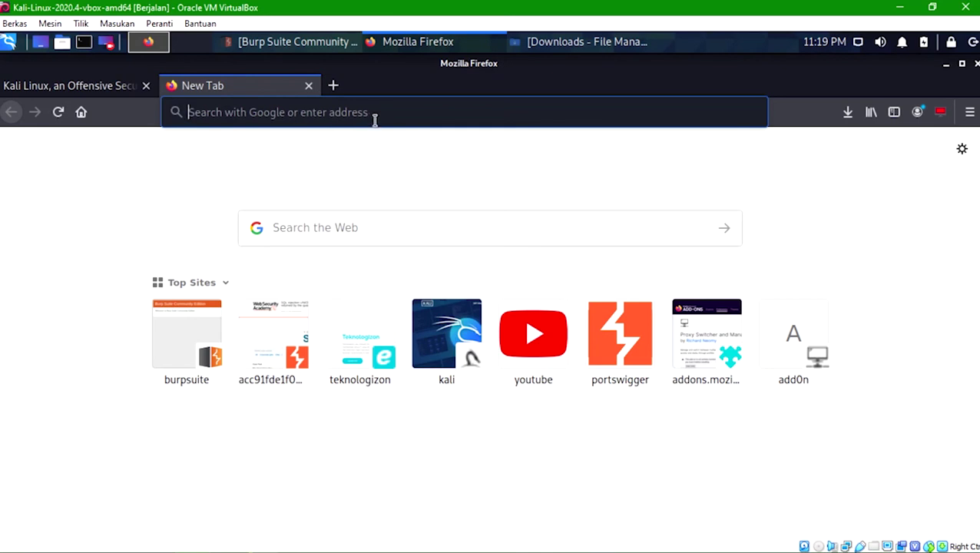
type("google.com/")
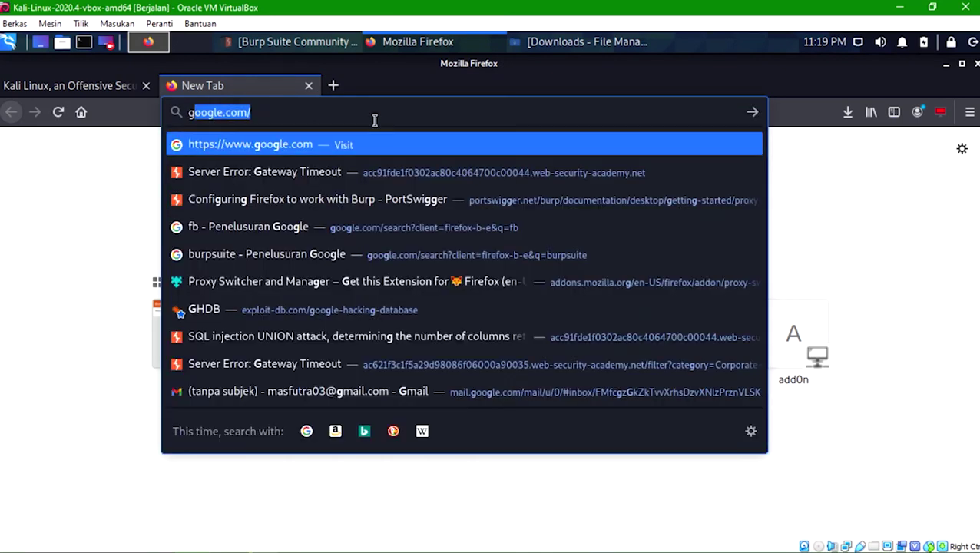
key("End")
key("ctrl+a")
type("tekno")
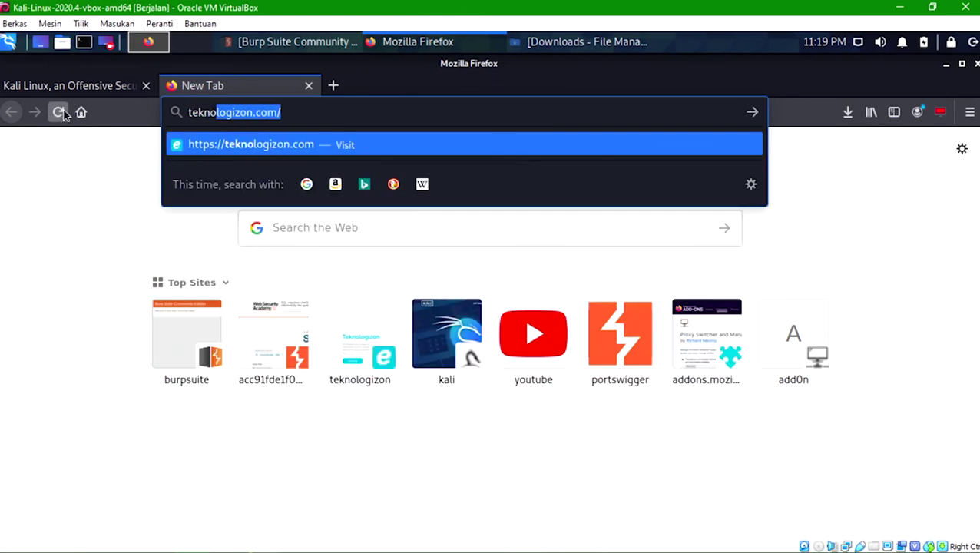
key("End")
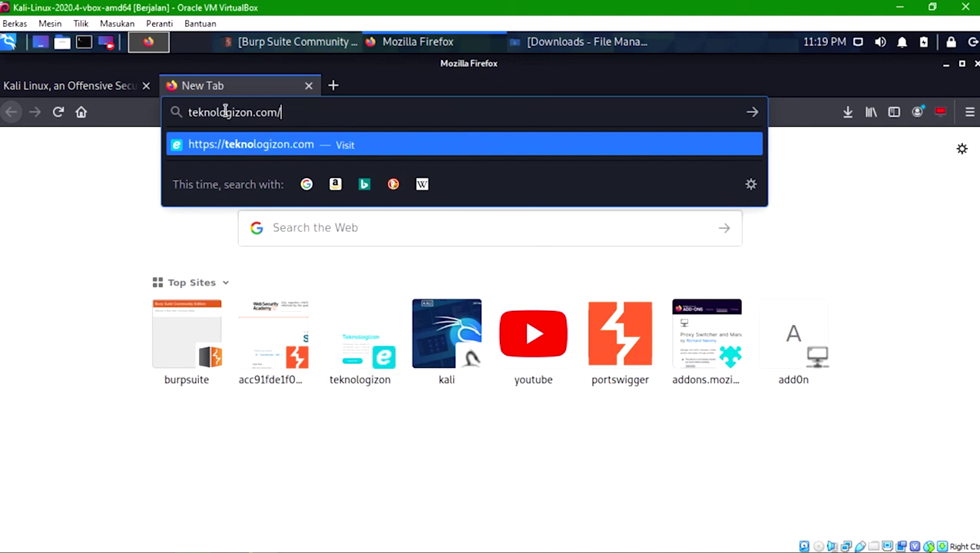
key("Return")
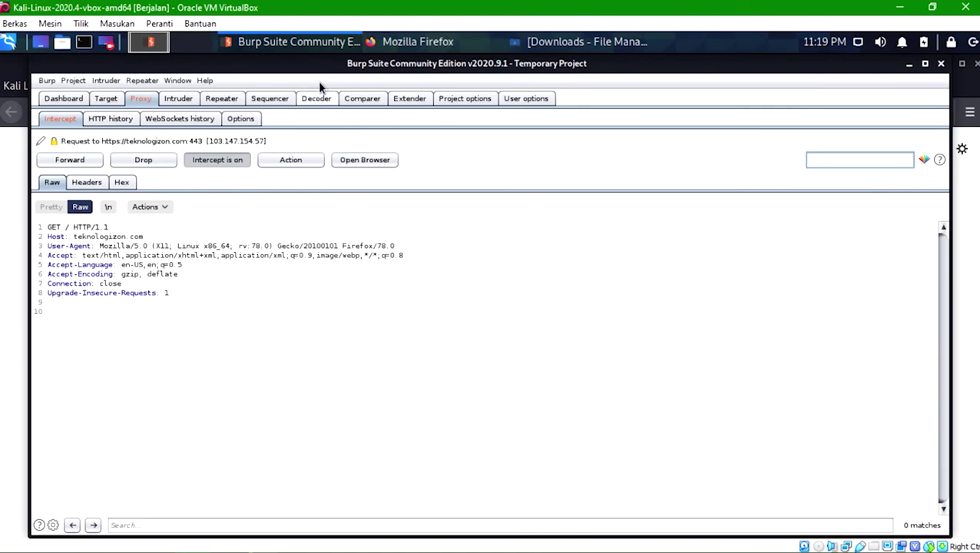
Step: Review the intercepted teknologizon.com request in Burp Suite and turn off proxy interception
mouse_move(326, 69)
left_mouse_down()
mouse_move(332, 87)
mouse_move(330, 69)
left_mouse_up()
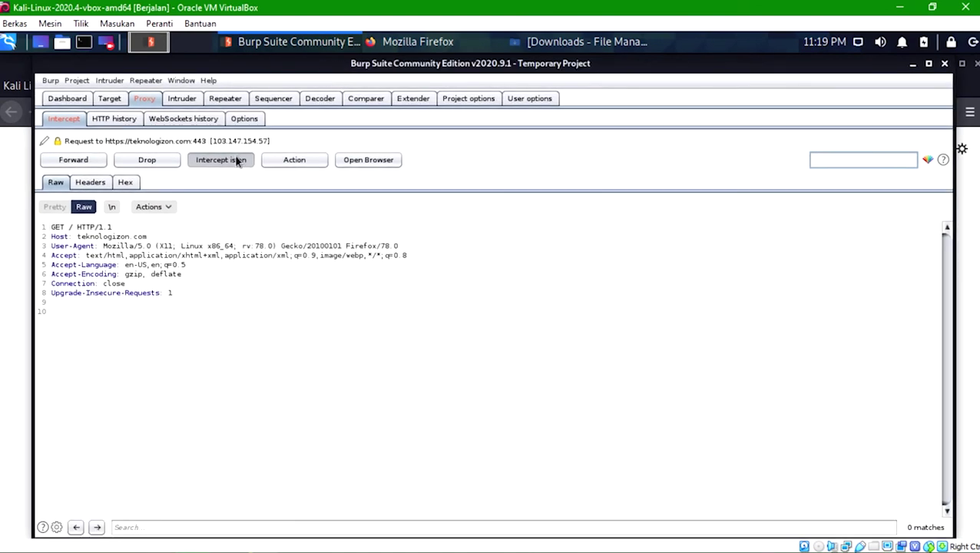
left_click(111, 120)
left_click(69, 117)
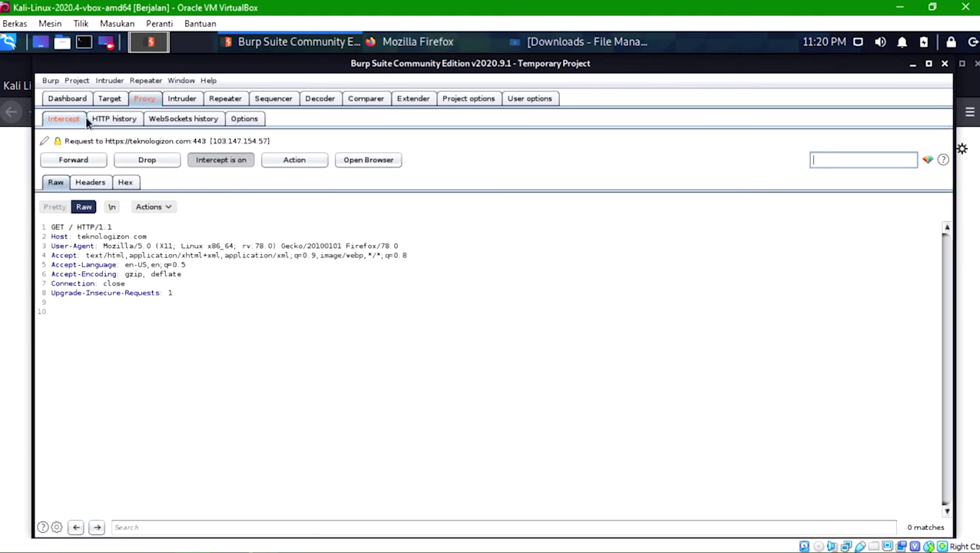
left_click(221, 161)
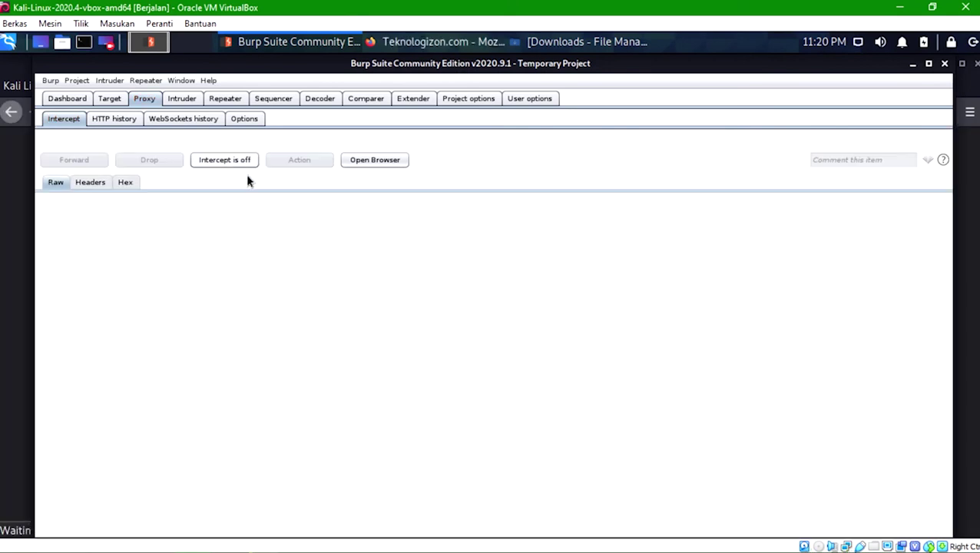
Step: Show the proxy's HTTP history in Burp Suite and reload teknologizon.com in Firefox
left_click(116, 120)
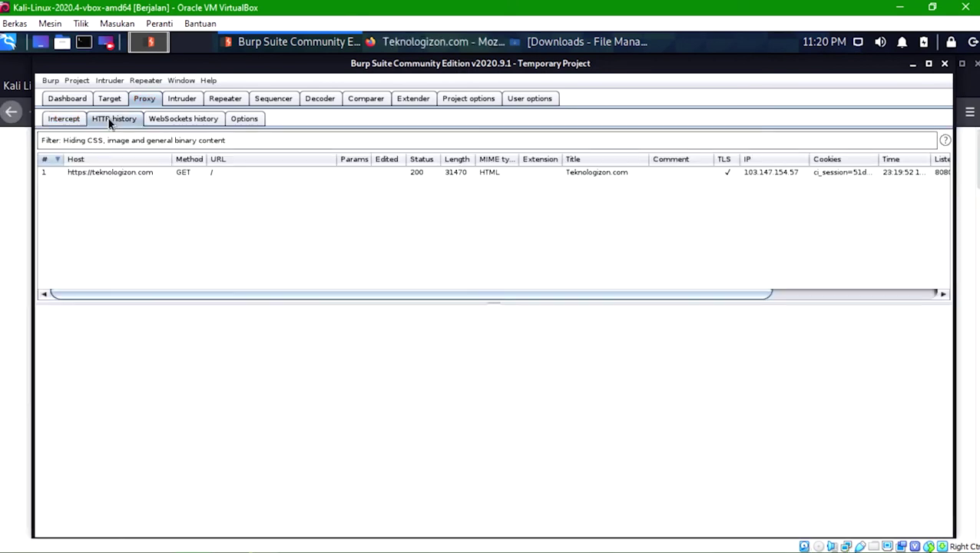
left_click(444, 43)
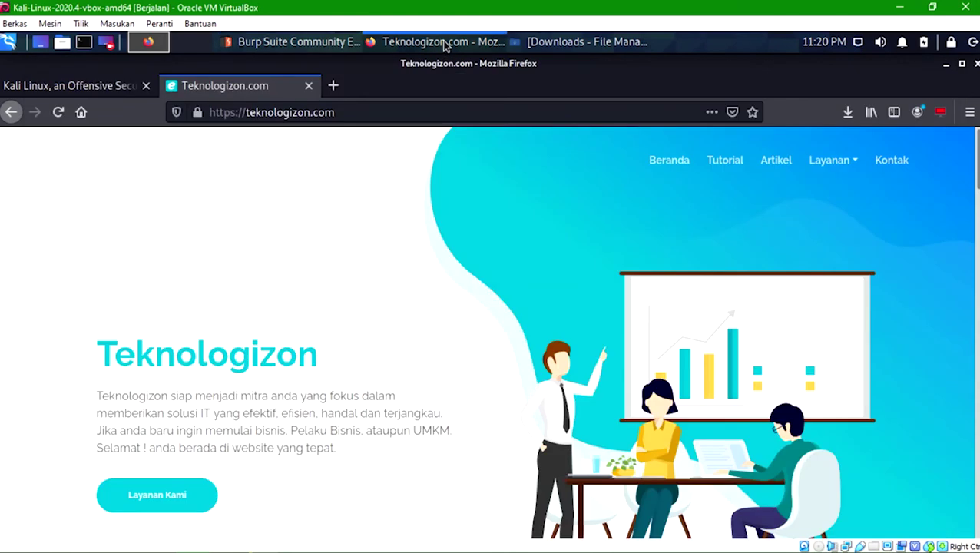
left_click(332, 111)
key("Return")
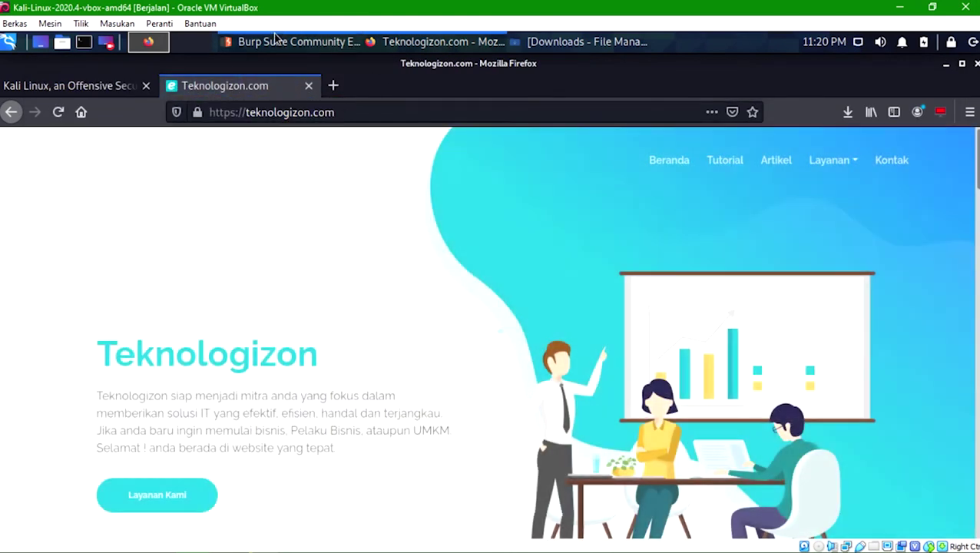
Step: Switch to Burp Suite and examine the request and response of each teknologizon.com entry in the HTTP history
left_click(280, 41)
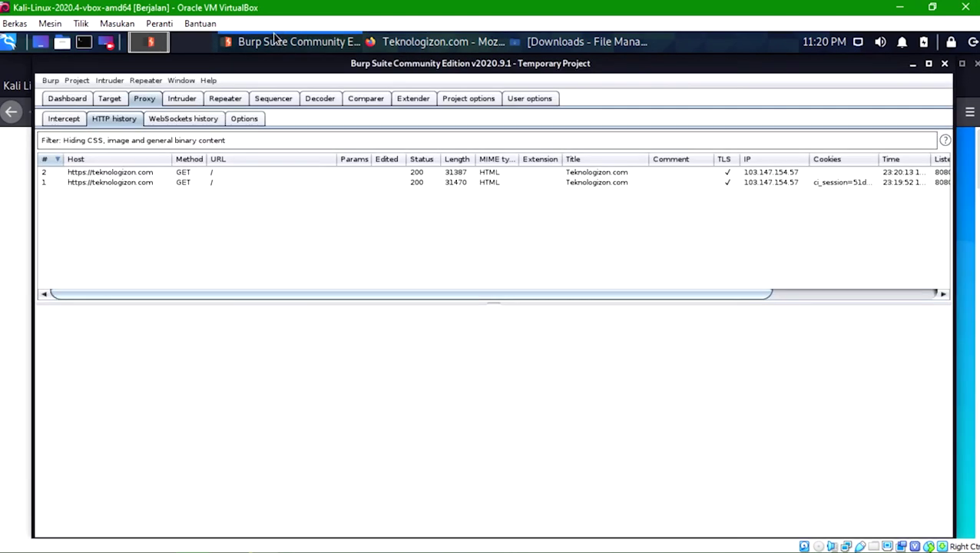
left_click(140, 184)
left_click(114, 172)
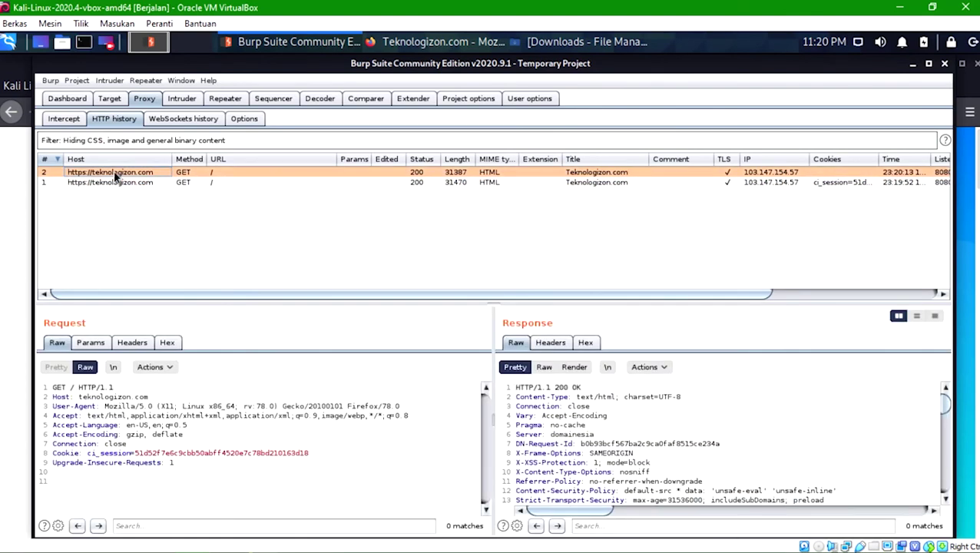
left_click(133, 182)
left_click(144, 172)
left_click(147, 181)
left_click(150, 172)
left_click(154, 183)
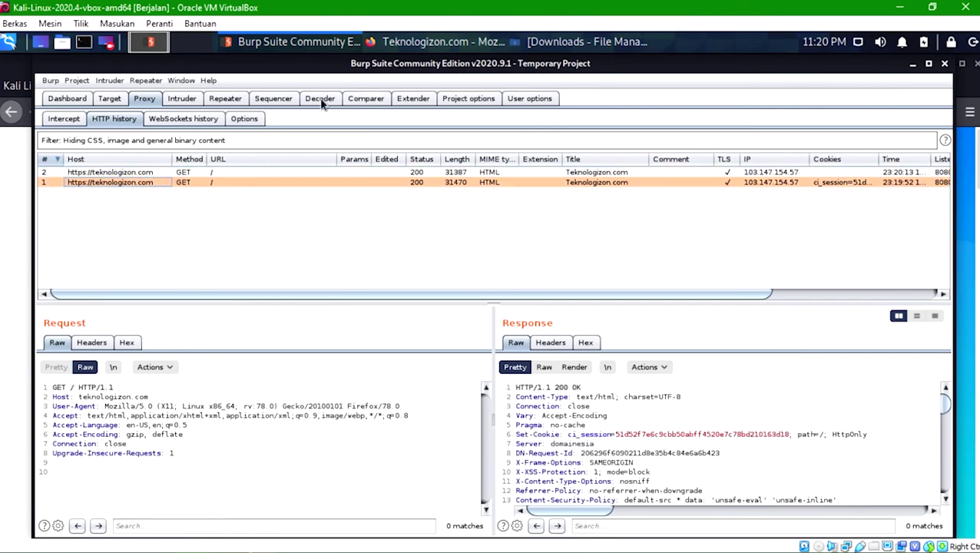
Step: Move the Burp Suite window slightly lower and compare the raw request and response details of the two history entries
left_click_drag(665, 73, 665, 85)
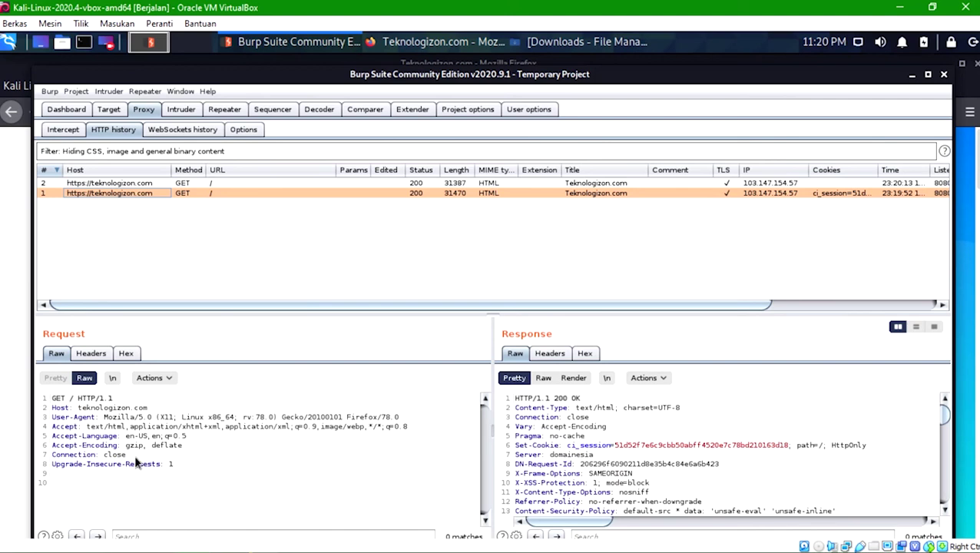
scroll(645, 446, "down", 3)
scroll(634, 453, "up", 1)
scroll(633, 453, "down", 3)
scroll(628, 454, "up", 5)
left_click(147, 183)
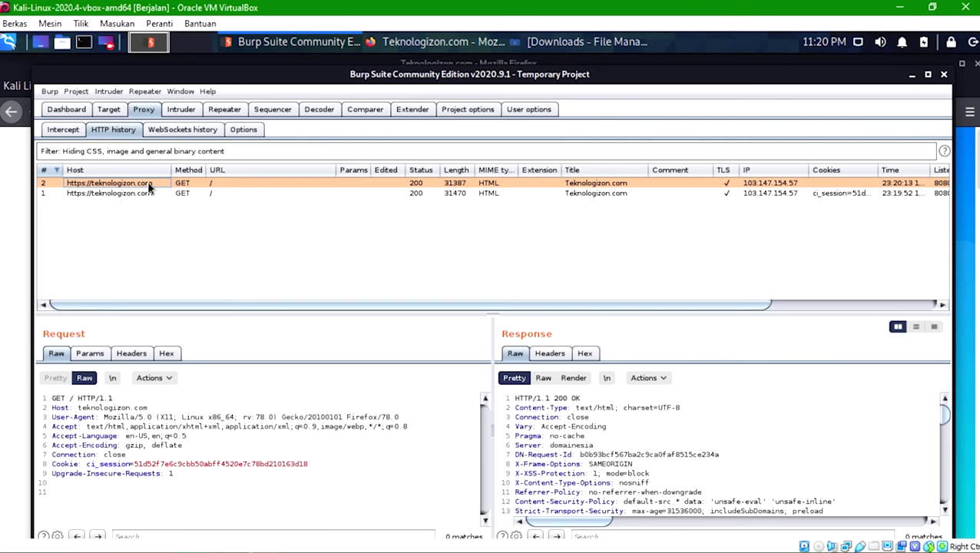
left_click(146, 193)
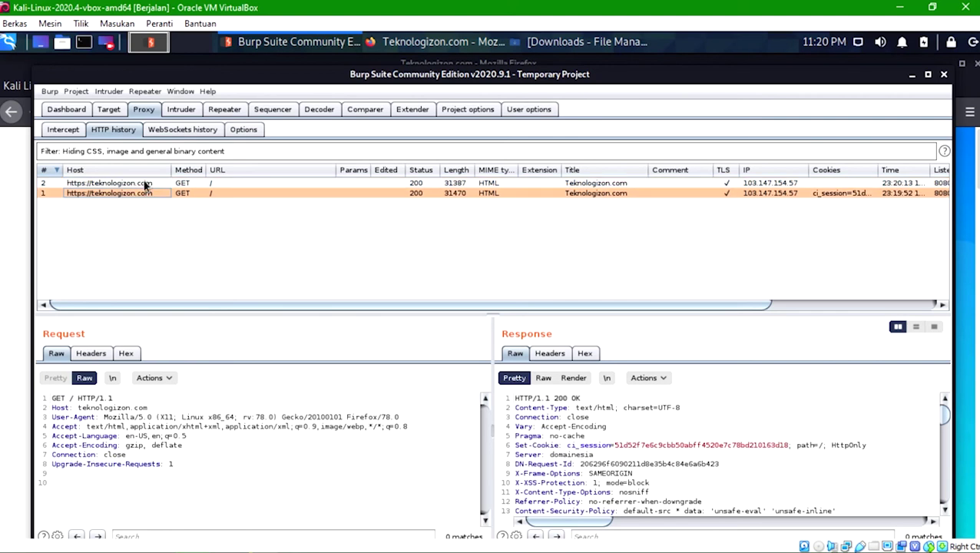
left_click(146, 184)
left_click(70, 128)
left_click(114, 129)
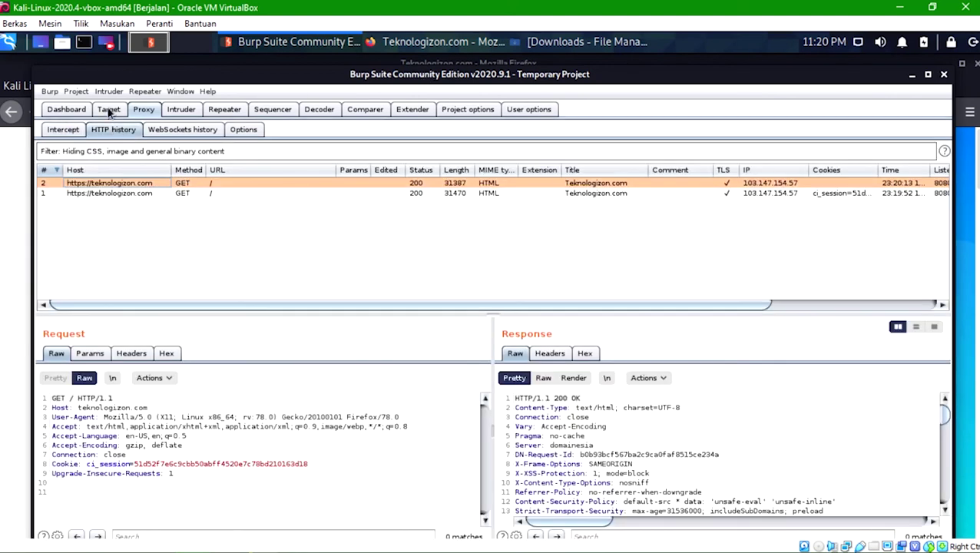
left_click(184, 193)
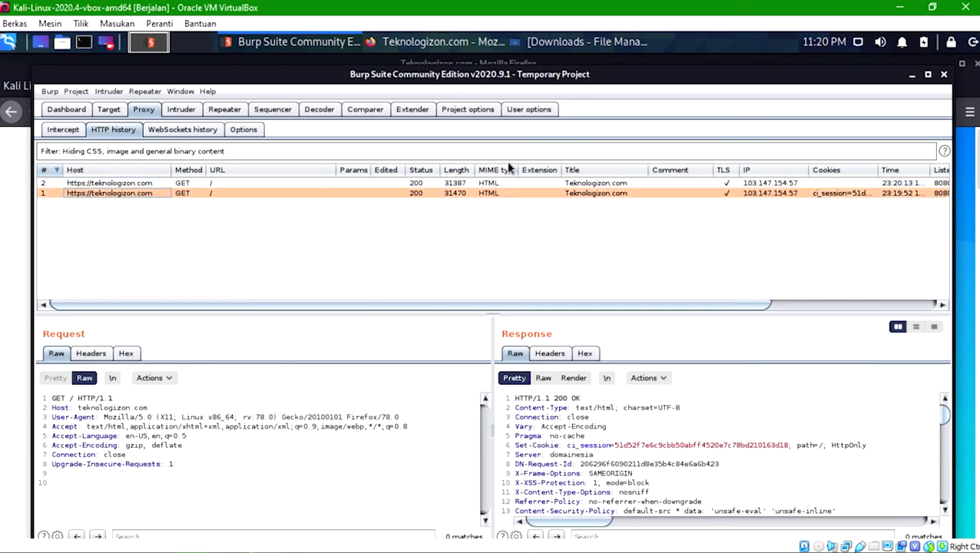
Step: Minimize Burp Suite and set Firefox's Proxy Switcher to a Direct connection
left_click(912, 74)
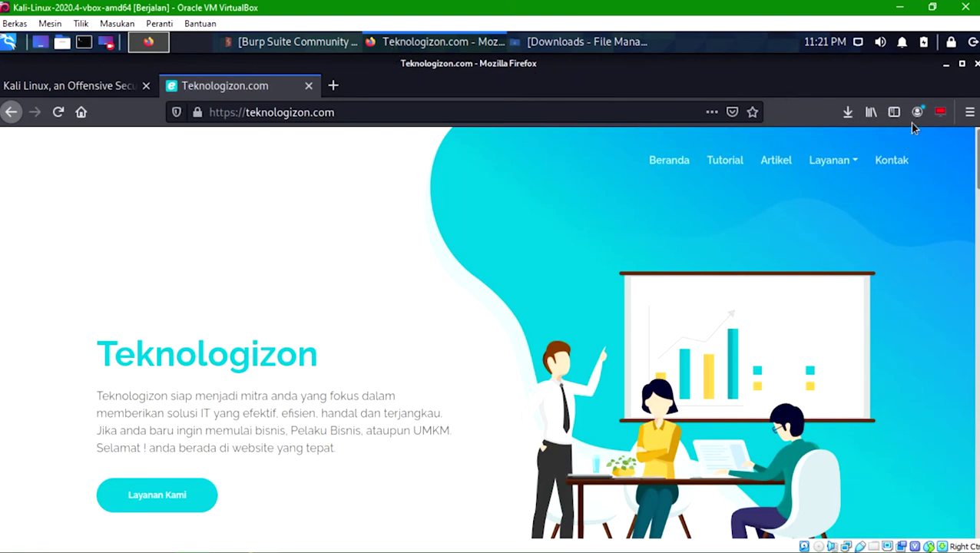
left_click(941, 117)
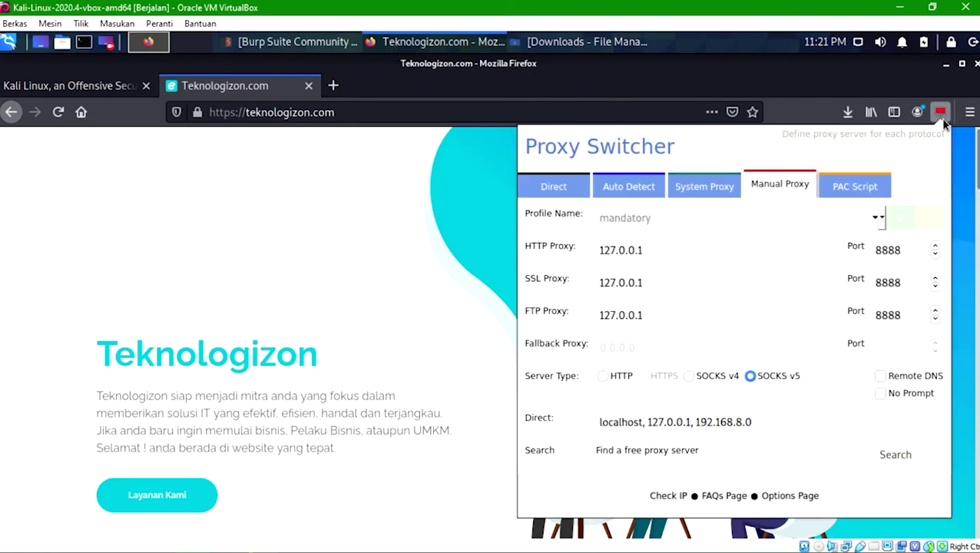
left_click(565, 189)
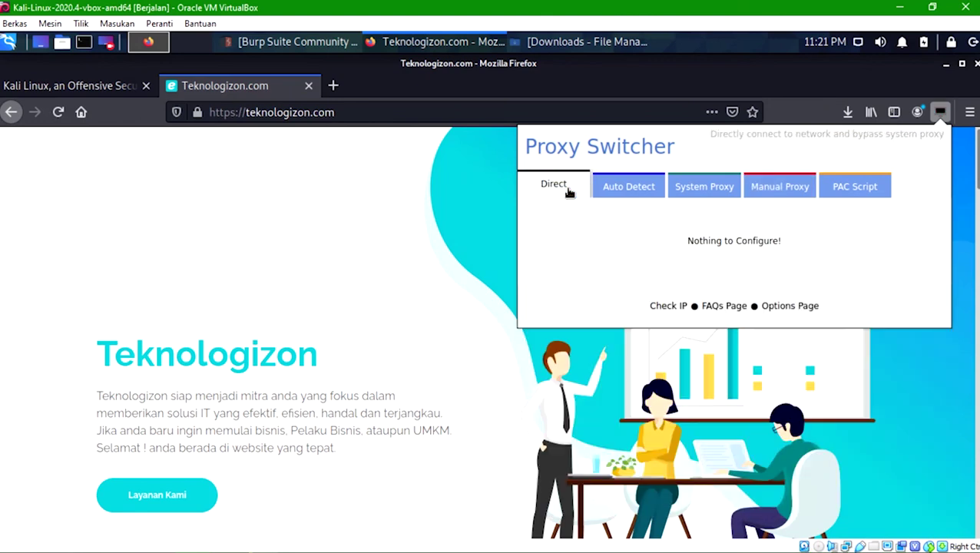
left_click(432, 184)
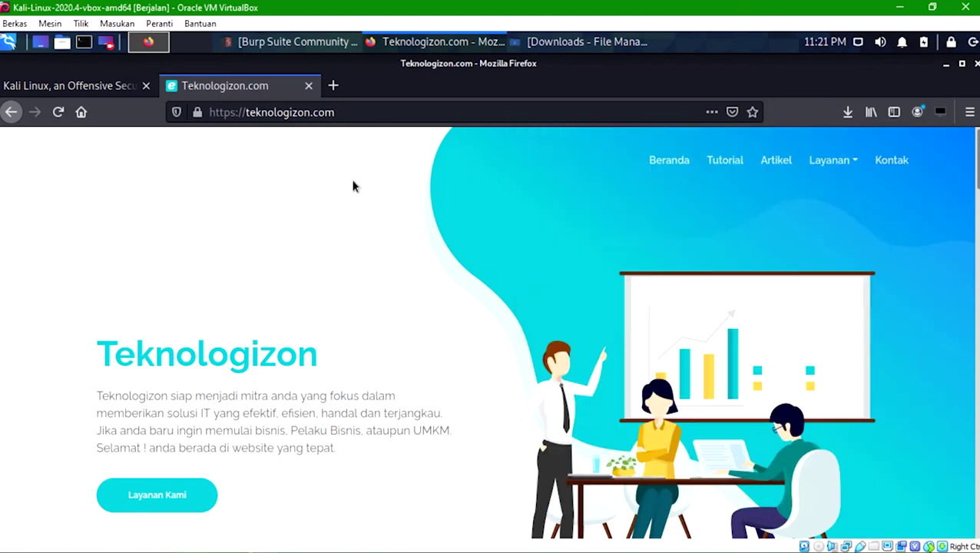
Step: Open google.com in a new Firefox tab over the direct connection and check Burp Suite's HTTP history for new entries
left_click(350, 110)
left_click(334, 86)
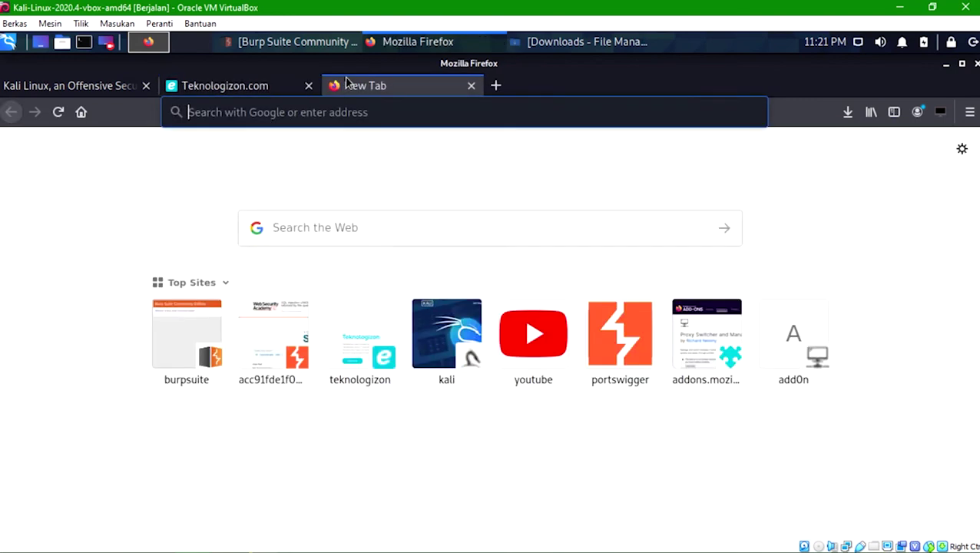
left_click(378, 114)
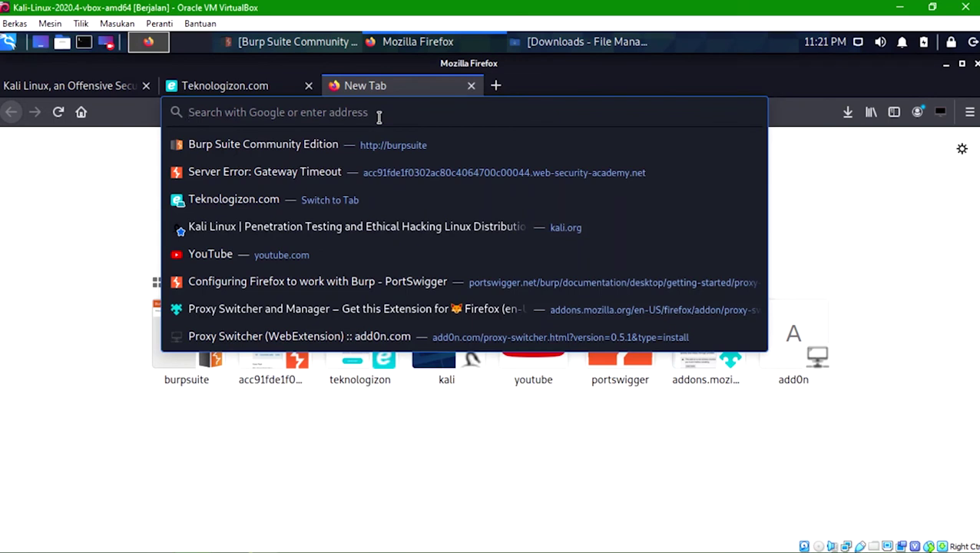
type("a")
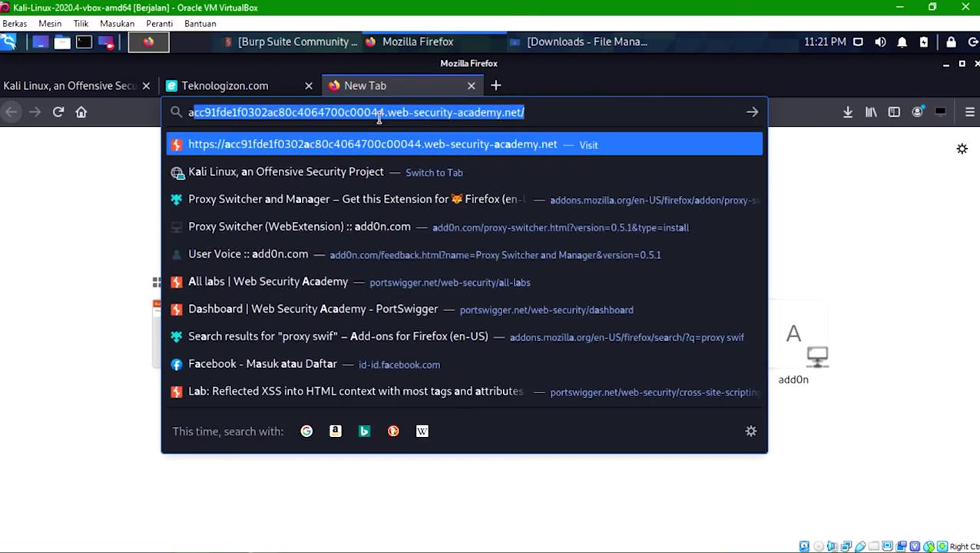
key("BackSpace")
key("BackSpace")
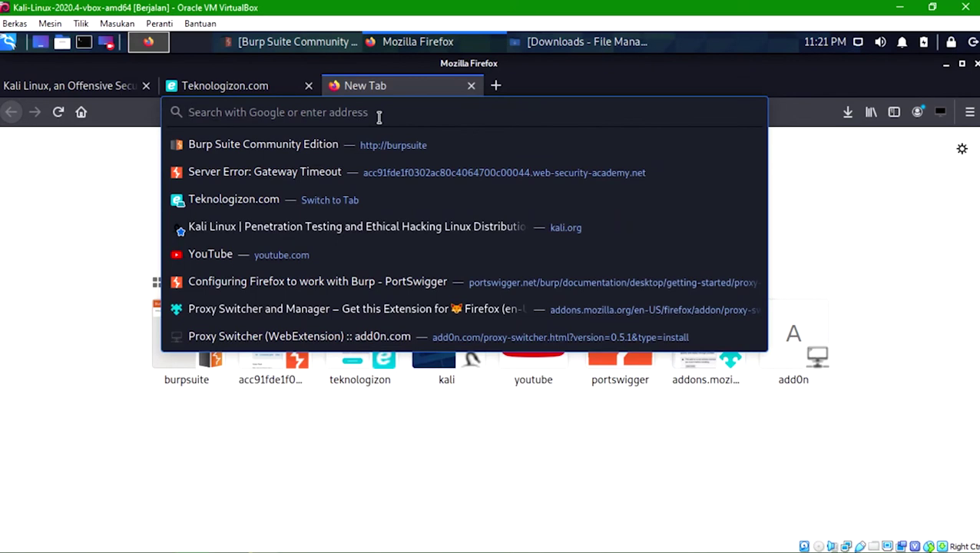
type("google.com")
key("Return")
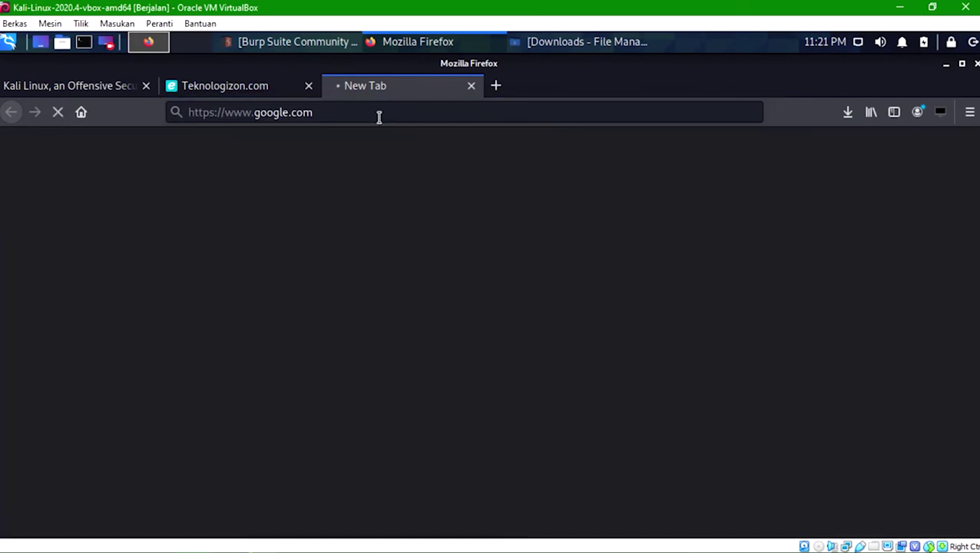
left_click(761, 282)
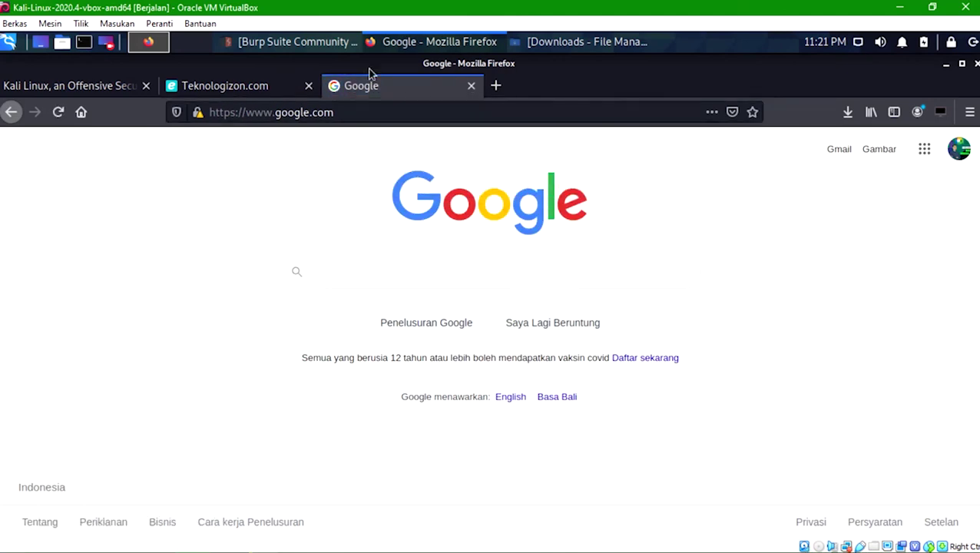
left_click(289, 45)
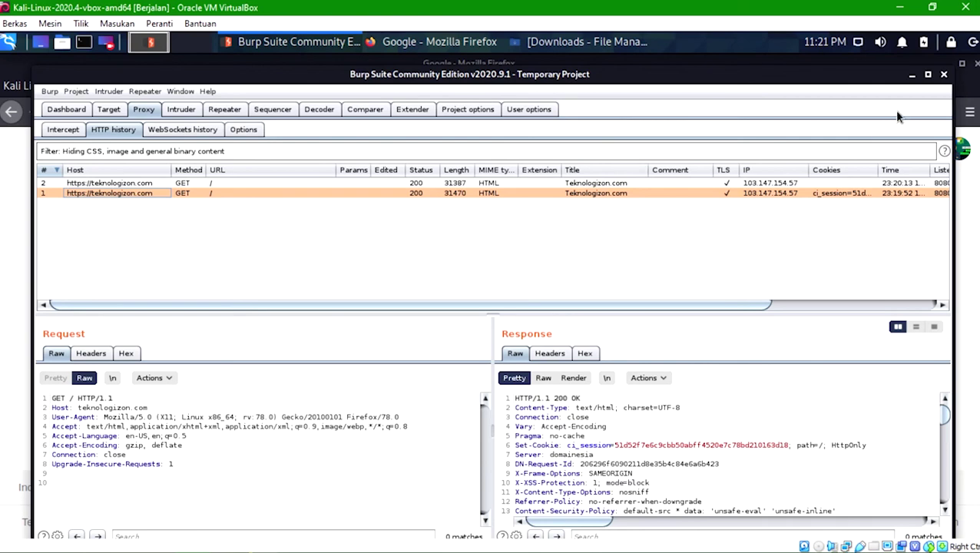
left_click(914, 77)
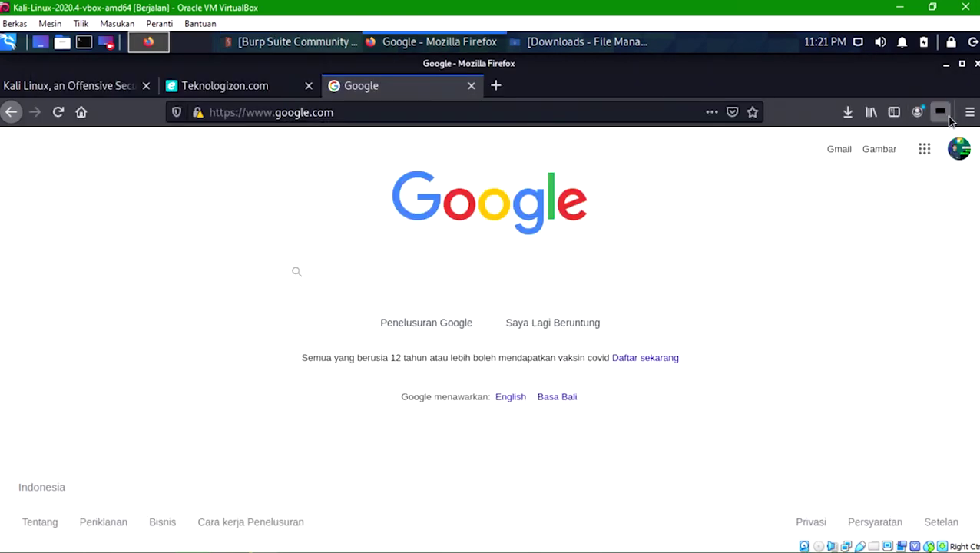
Step: Set Firefox's Proxy Switcher to Manual Proxy with the Testing profile and reload google.com
left_click(940, 113)
left_click(791, 187)
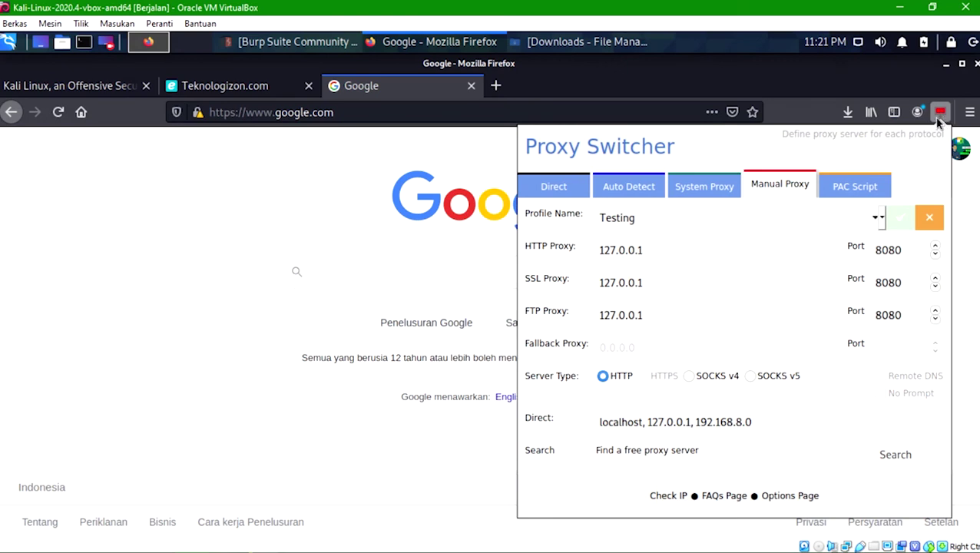
left_click(247, 205)
left_click(414, 119)
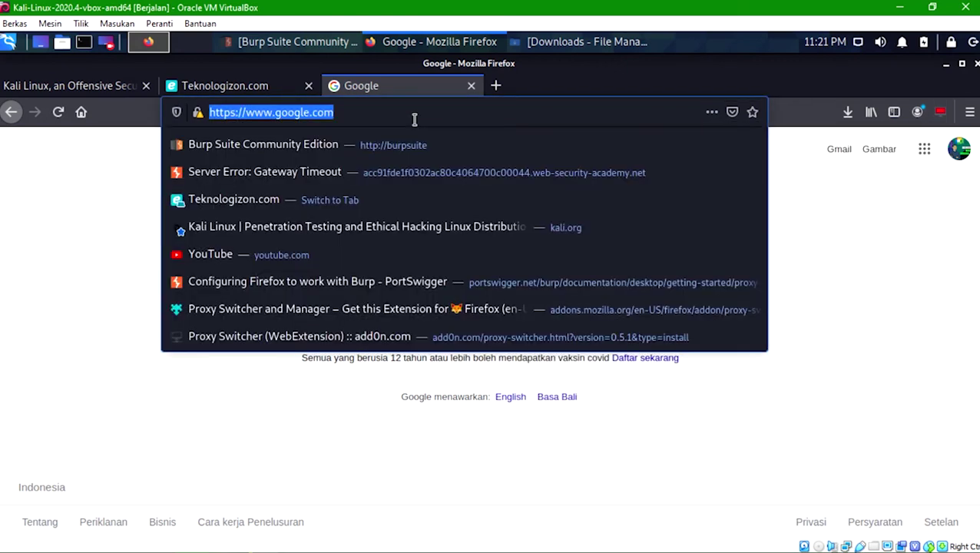
key("Return")
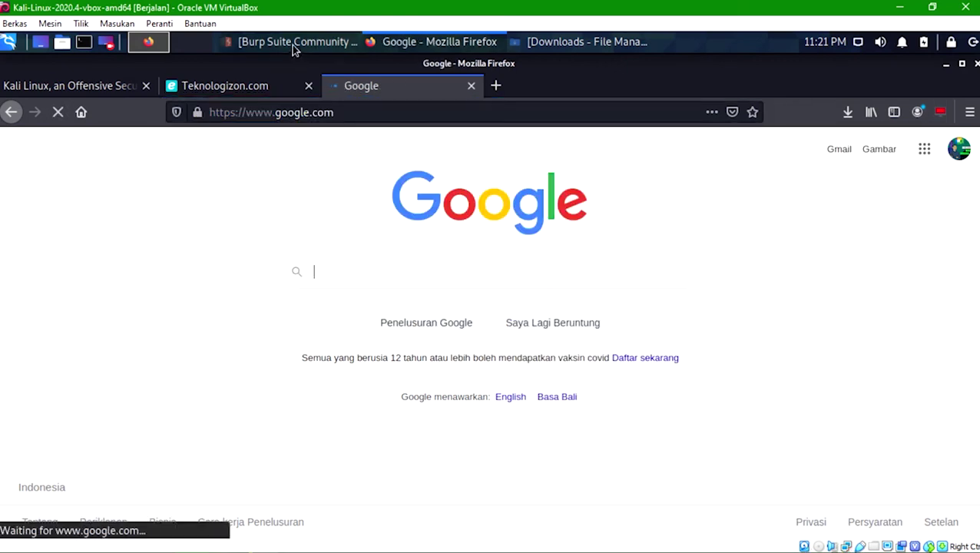
Step: Check Burp Suite's HTTP history for the Google requests, then return Firefox's Proxy Switcher to Direct
left_click(291, 45)
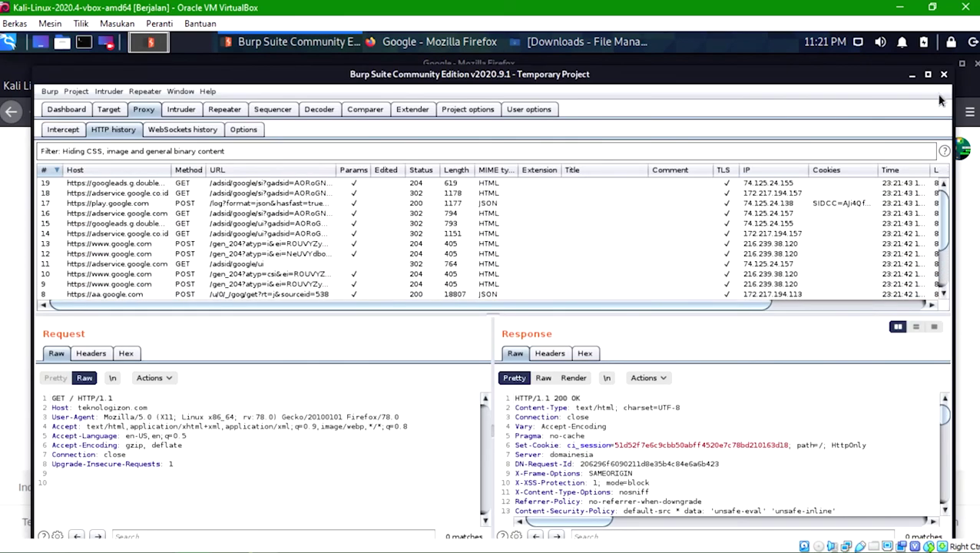
left_click(912, 75)
left_click(940, 112)
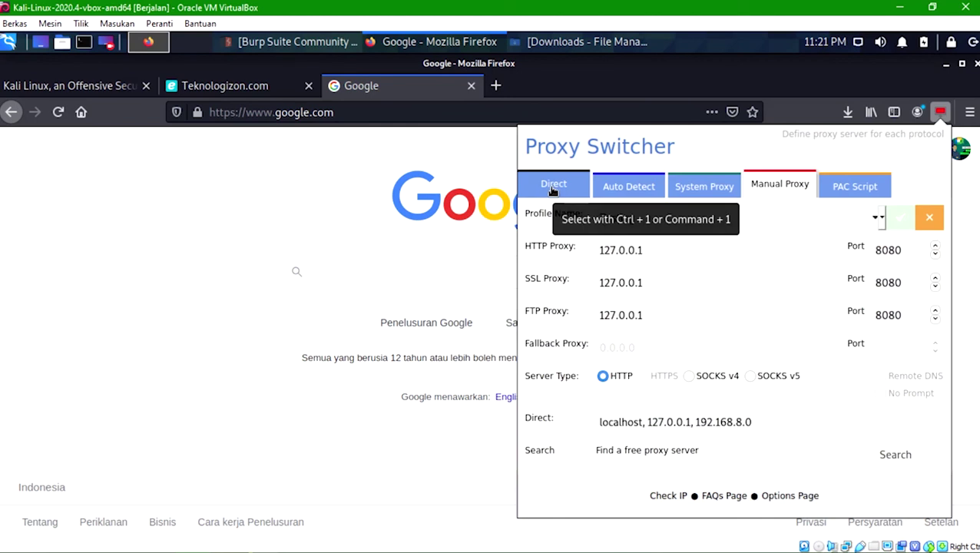
left_click(553, 188)
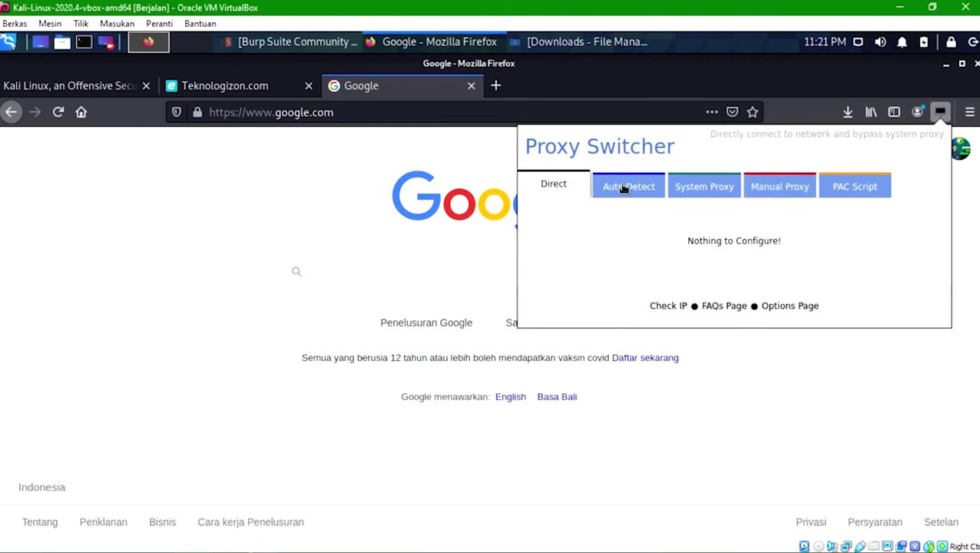
left_click(310, 166)
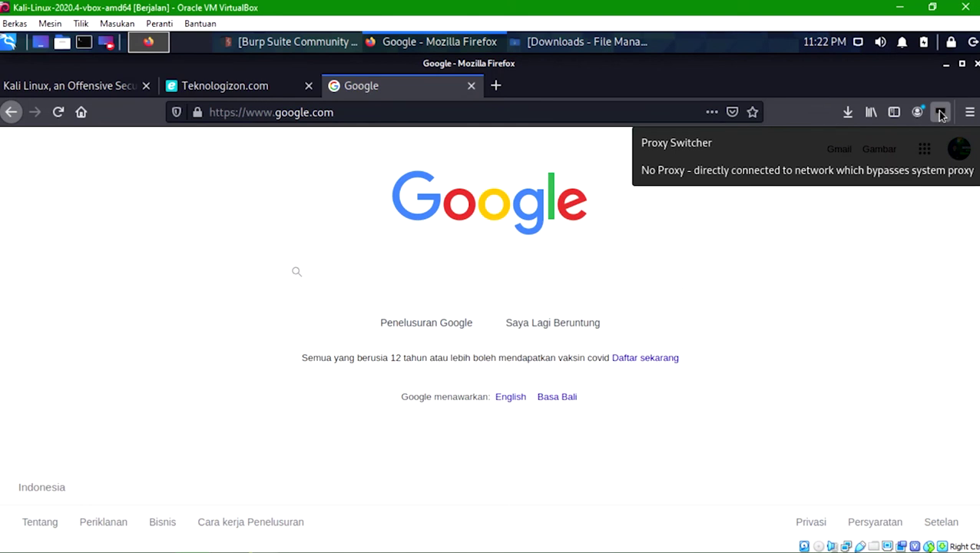
Step: Search Firefox's preferences for "set", examine the proxy options in the network connection settings, and return to the Google page
left_click(969, 112)
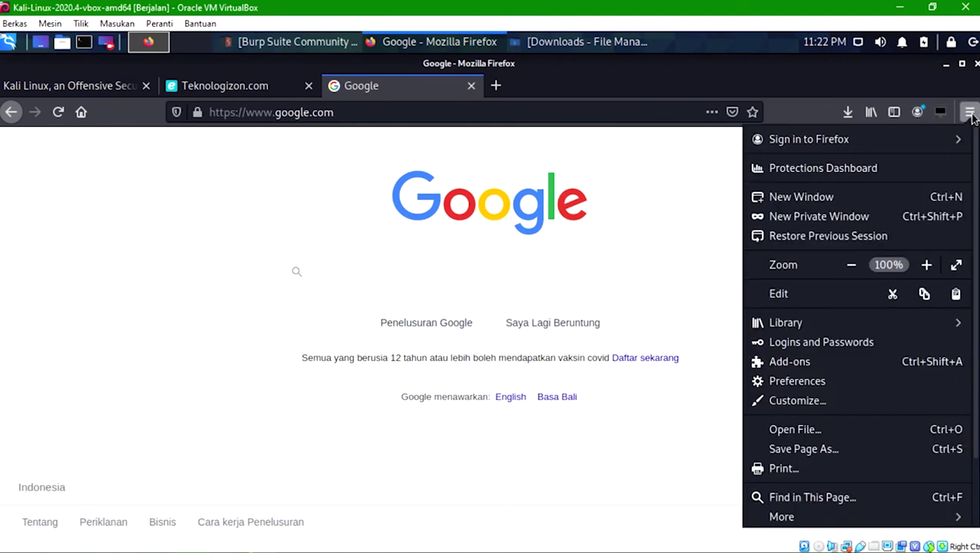
left_click(822, 382)
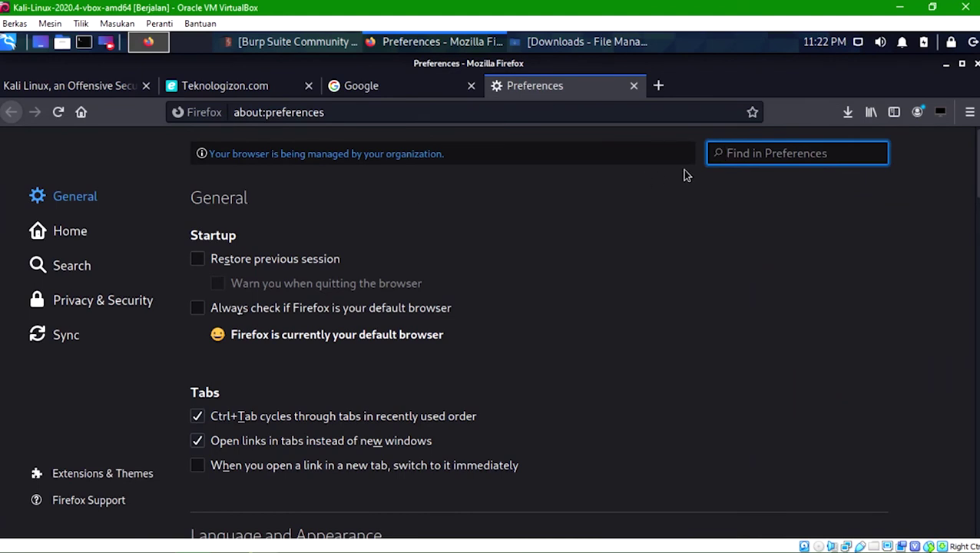
type("seti")
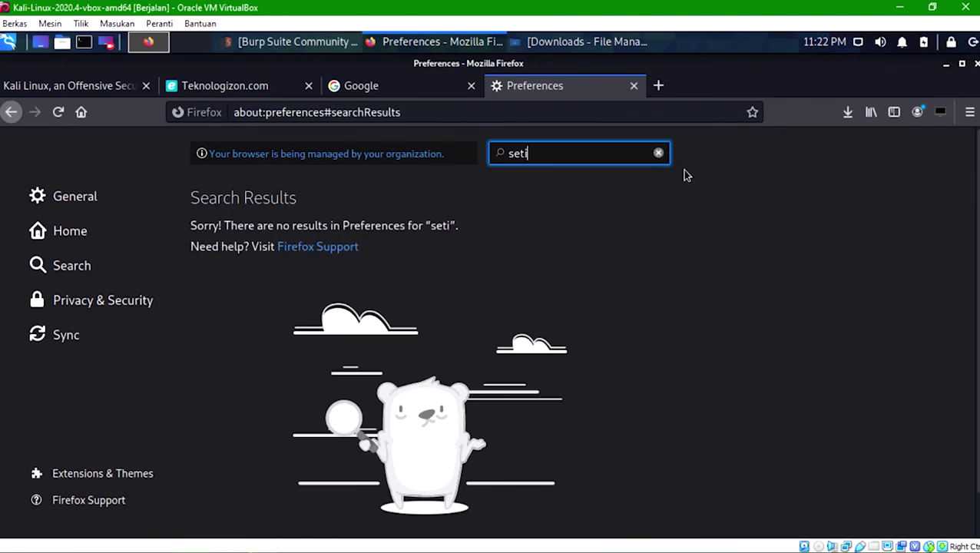
key("BackSpace")
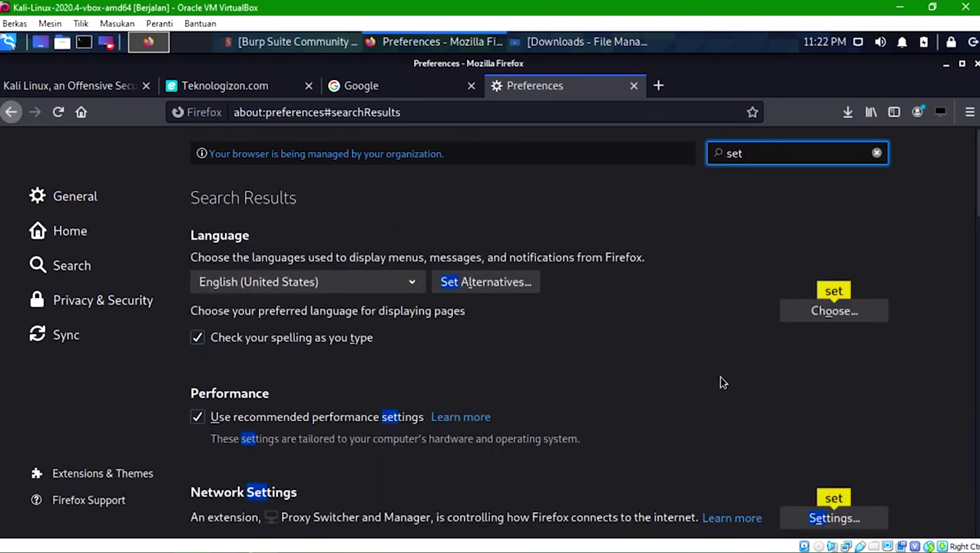
scroll(668, 399, "down", 1)
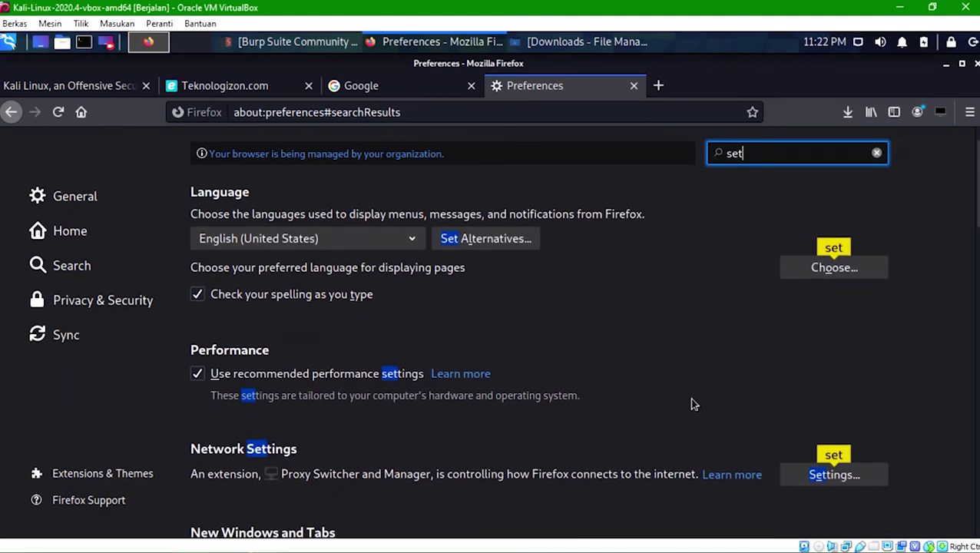
left_click(836, 476)
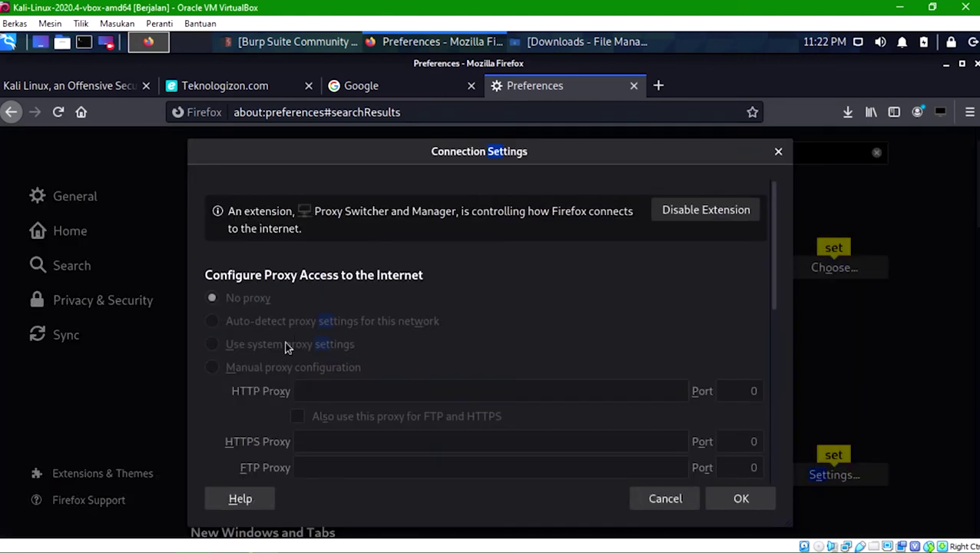
scroll(621, 444, "down", 1)
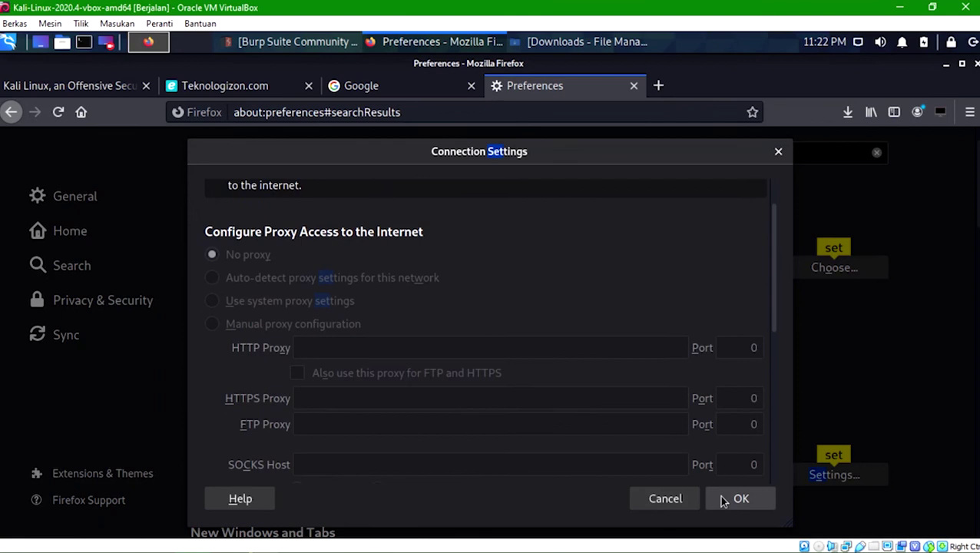
left_click(779, 152)
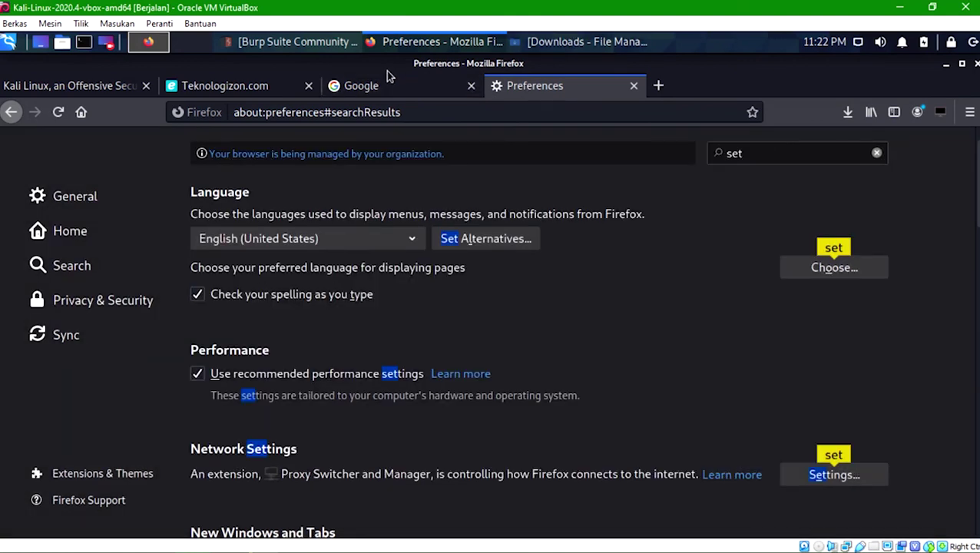
left_click(369, 85)
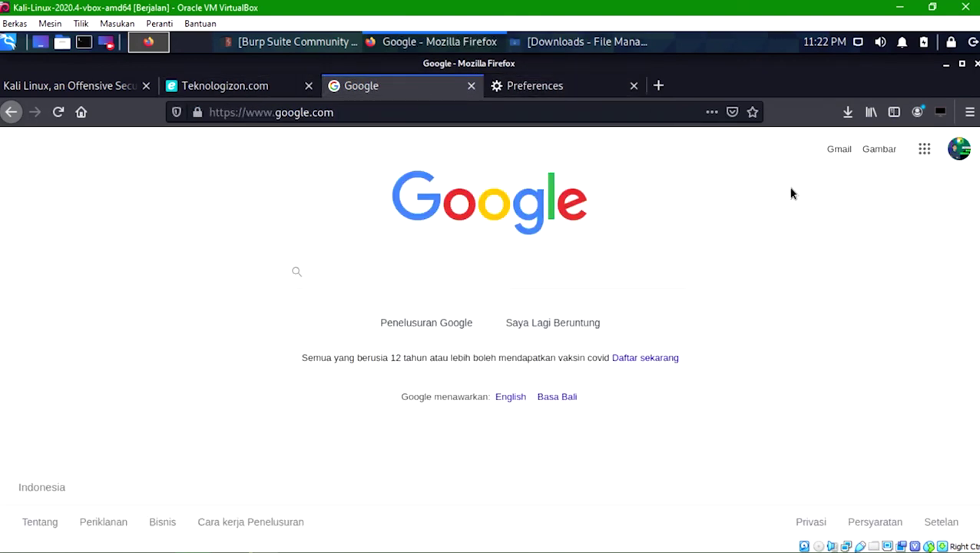
Step: Exit Burp Suite completely and check the active connection mode in Firefox's Proxy Switcher
left_click(253, 42)
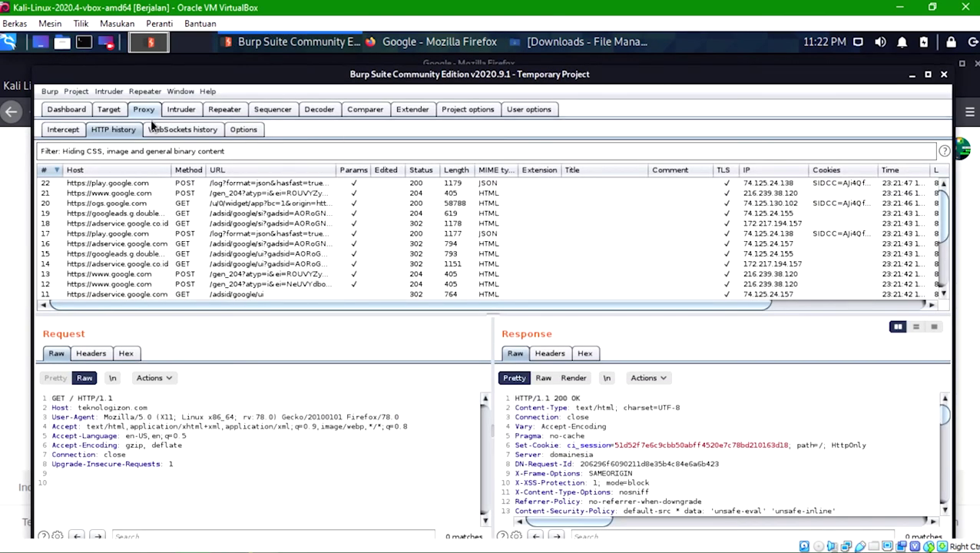
left_click(943, 74)
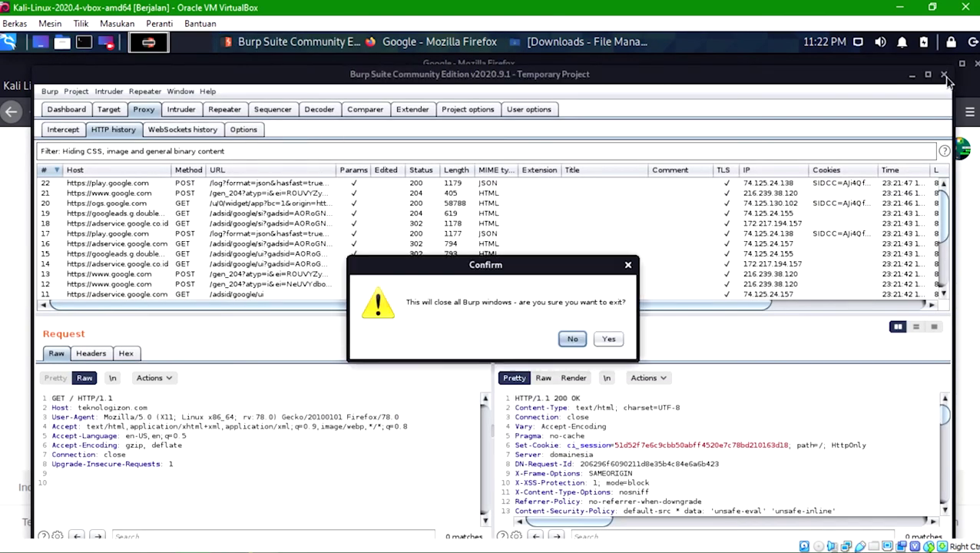
left_click(608, 339)
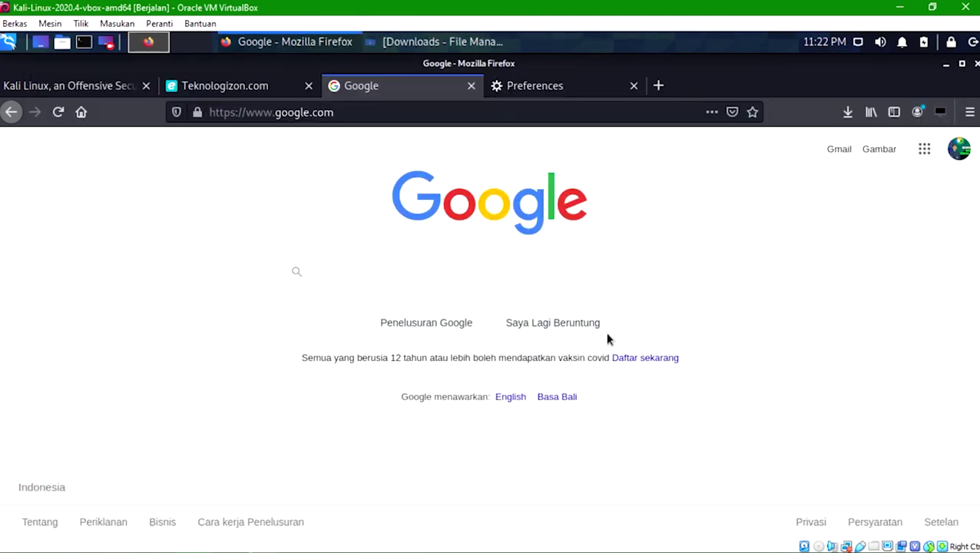
left_click(938, 117)
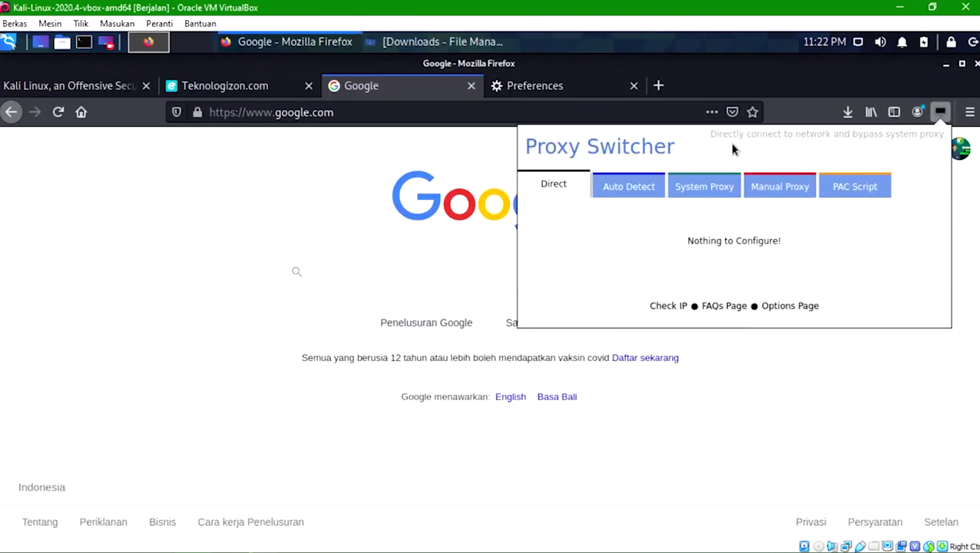
left_click(451, 169)
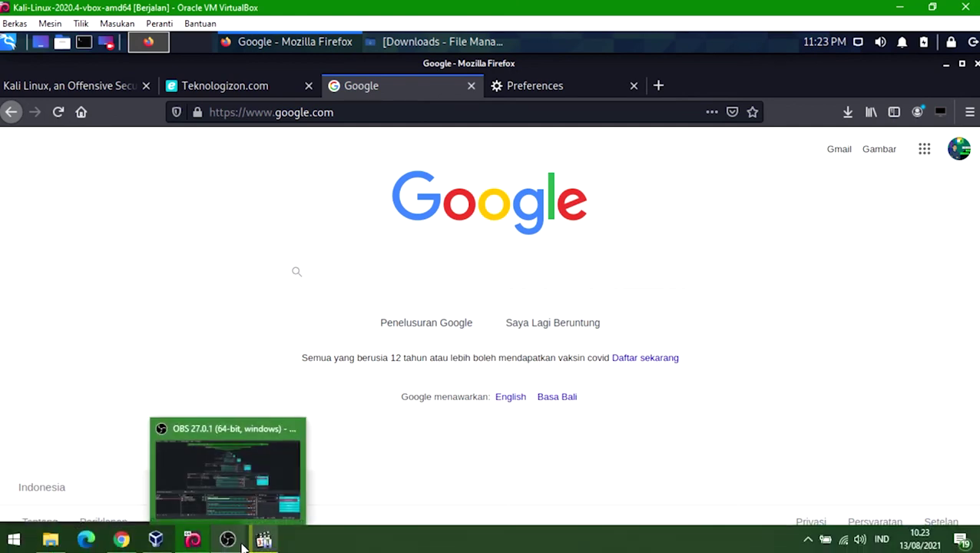
left_click(227, 540)
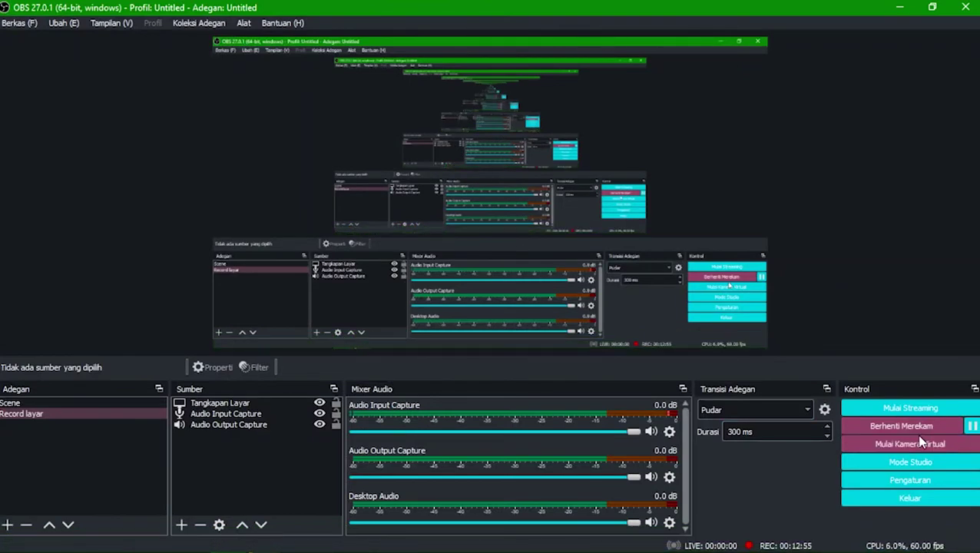